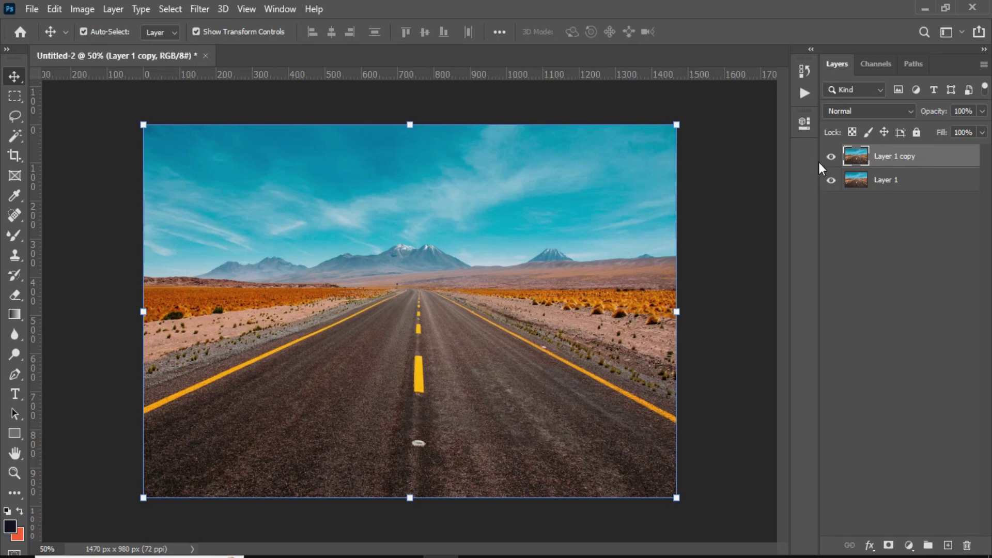
Step: Hide Layer 1 copy and add the text "LIGHT" in Bebas Neue directly above Layer 1
{"action": "left_click", "coordinate": [832, 158]}
{"action": "left_click", "coordinate": [897, 180]}
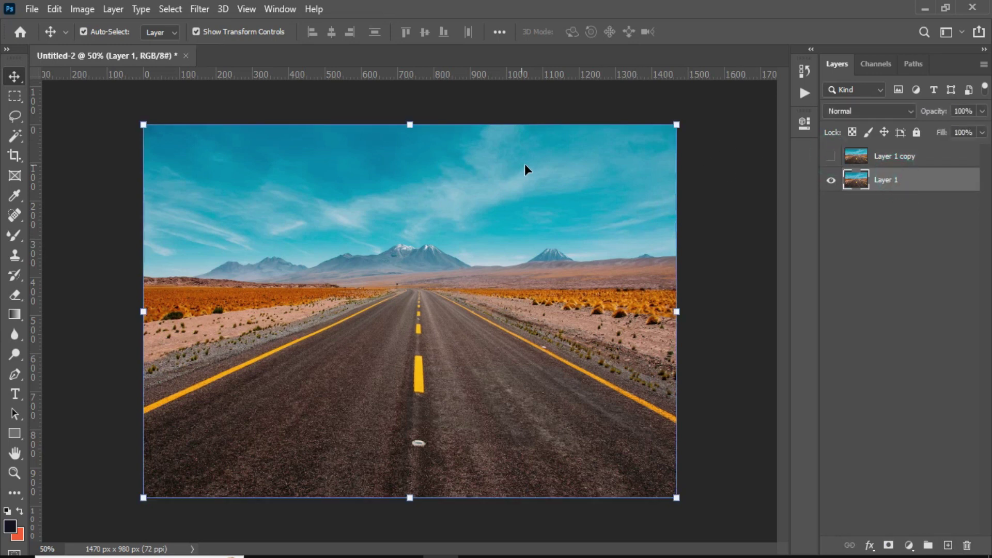
{"action": "left_click", "coordinate": [14, 394]}
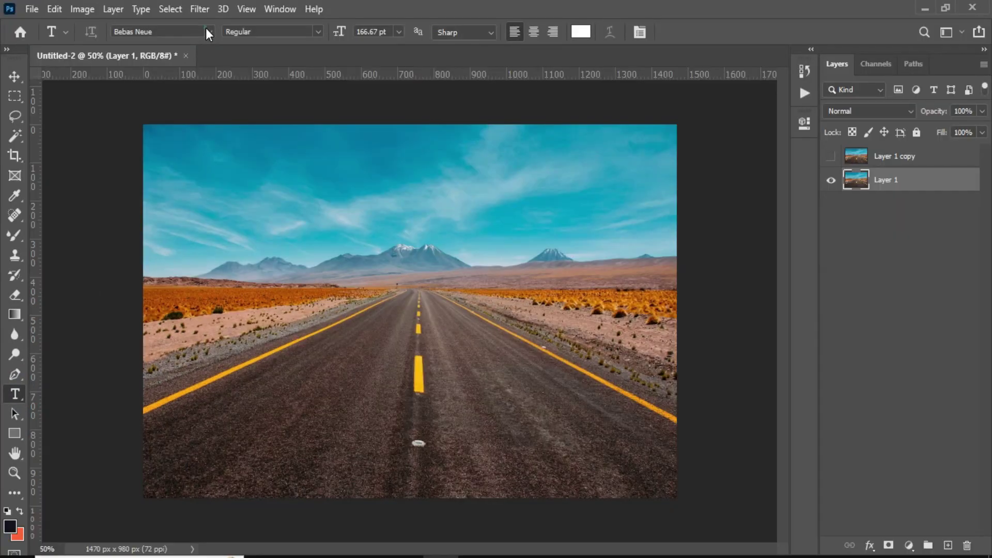
{"action": "left_click", "coordinate": [205, 28]}
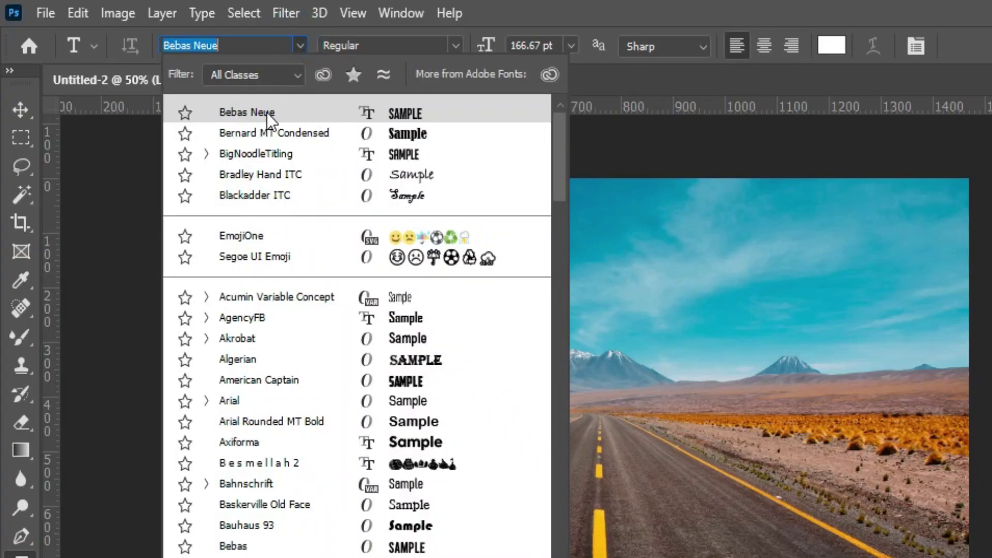
{"action": "left_click", "coordinate": [267, 113]}
{"action": "left_click", "coordinate": [504, 407]}
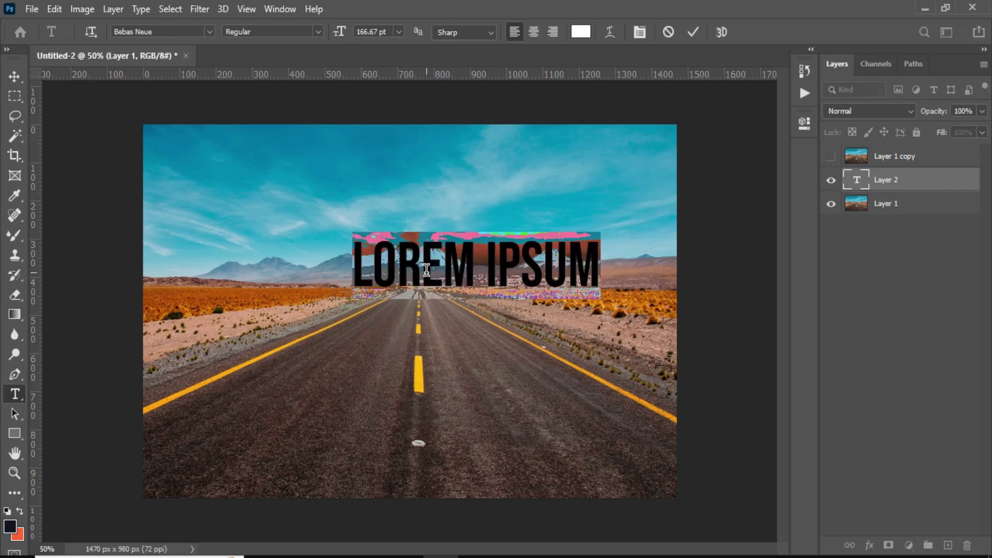
{"action": "key", "text": "BackSpace"}
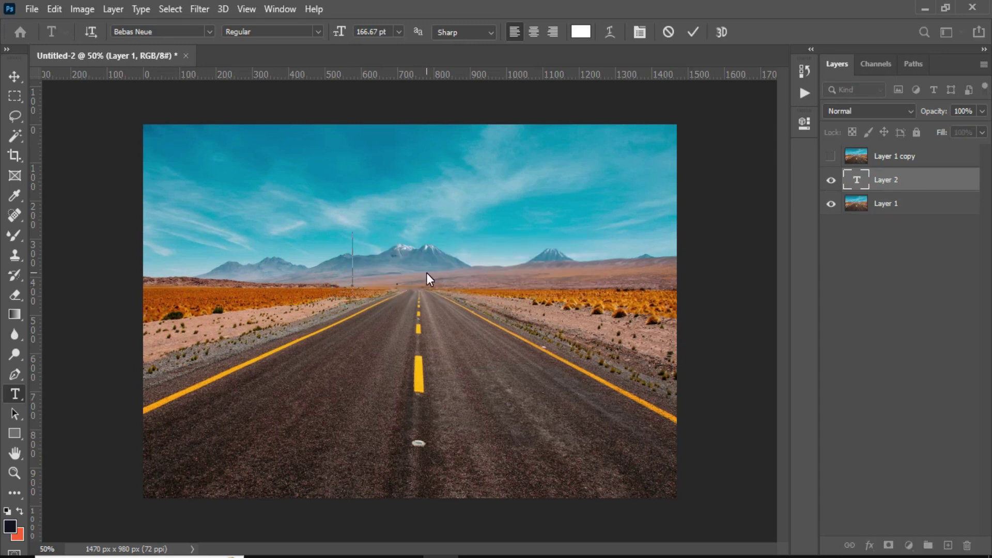
{"action": "type", "text": "LIGHT"}
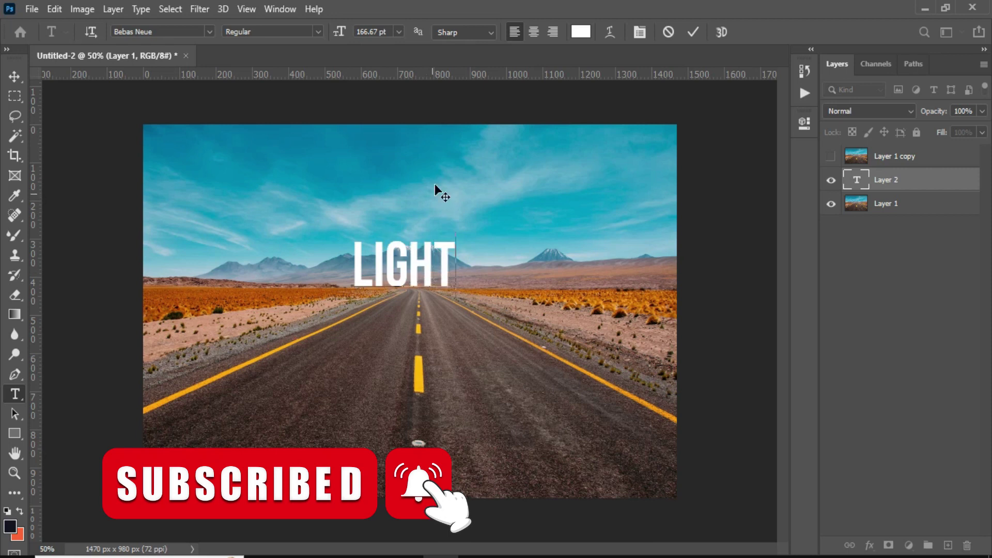
{"action": "left_click", "coordinate": [693, 32]}
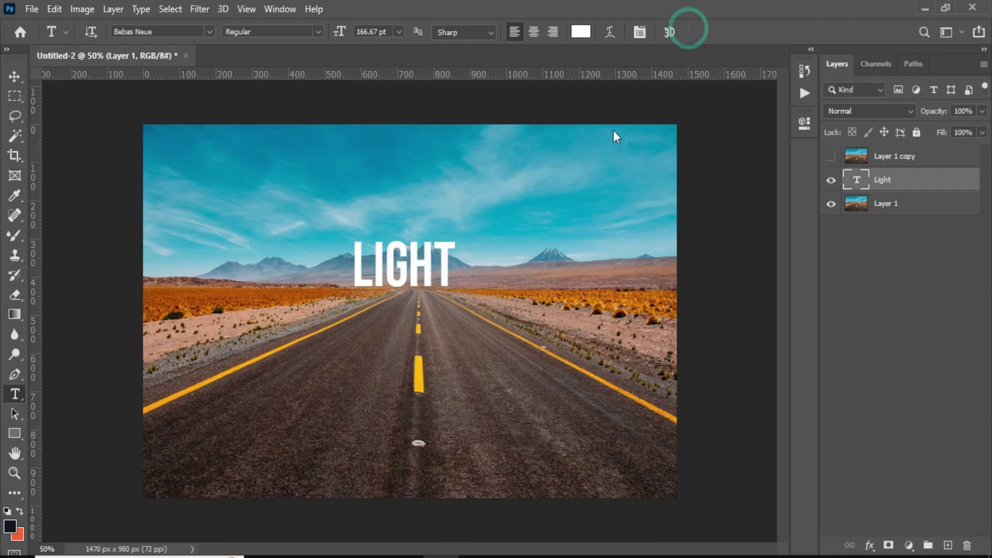
Step: Enlarge the LIGHT text proportionally to about 337% and centre it horizontally over the road photo
{"action": "left_click", "coordinate": [14, 77]}
{"action": "left_click_drag", "start_coordinate": [457, 289], "coordinate": [699, 377]}
{"action": "left_click_drag", "start_coordinate": [537, 285], "coordinate": [440, 290]}
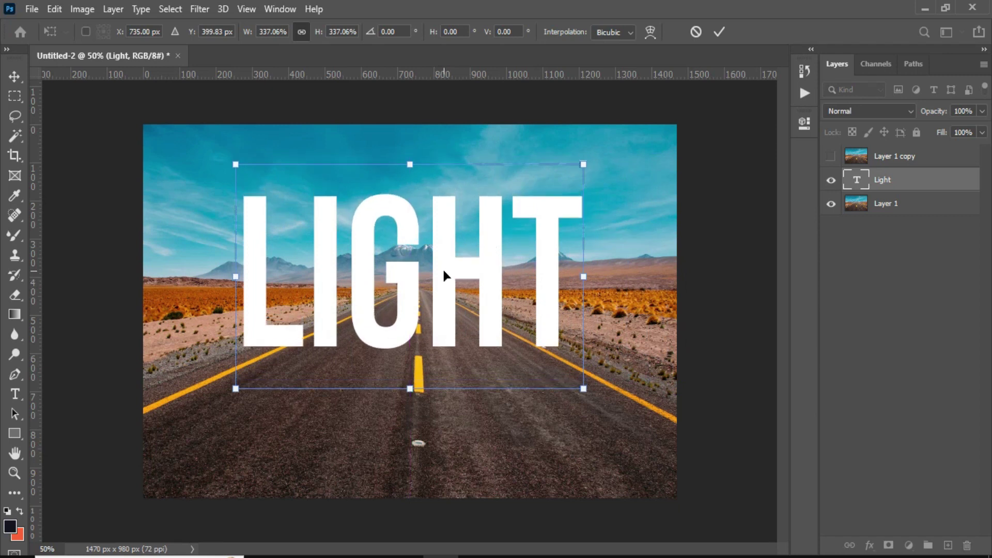
{"action": "left_click", "coordinate": [715, 32]}
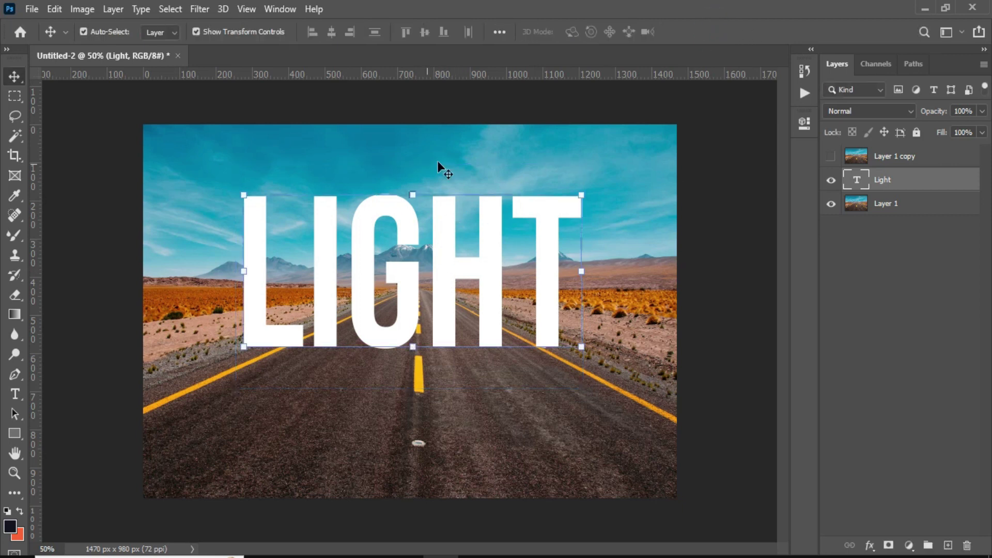
Step: Add a Hue/Saturation adjustment above Layer 1 with saturation -48 and lightness -29
{"action": "left_click", "coordinate": [908, 205]}
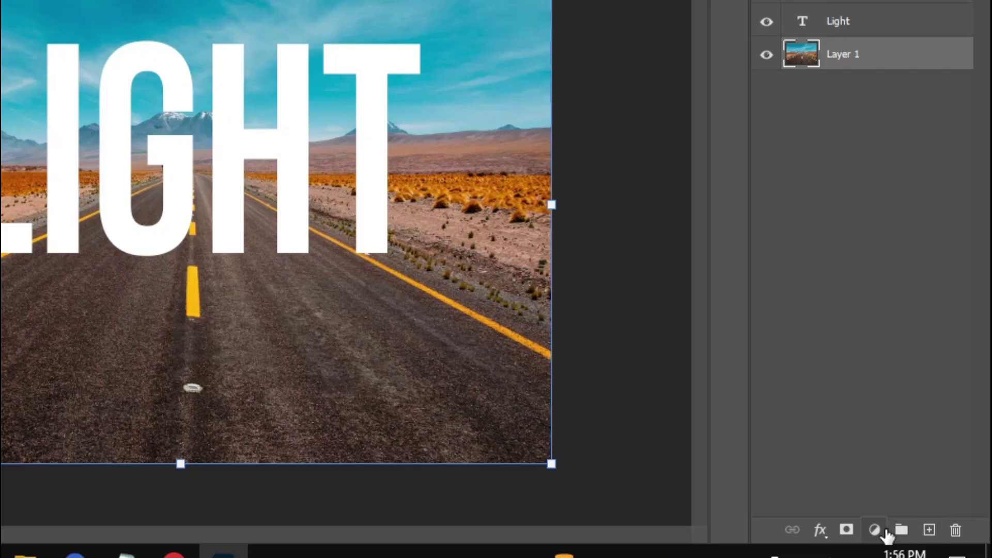
{"action": "left_click", "coordinate": [909, 546]}
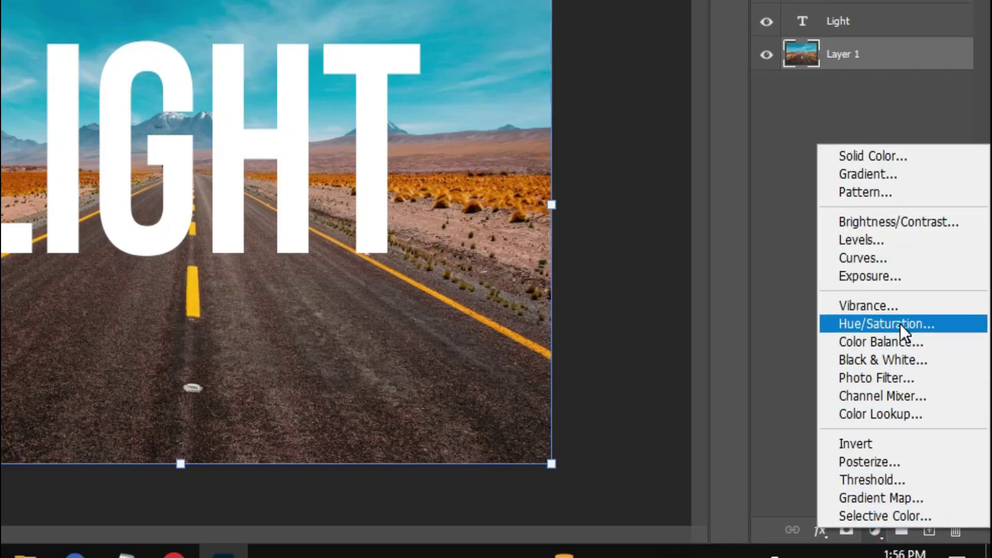
{"action": "left_click", "coordinate": [901, 324]}
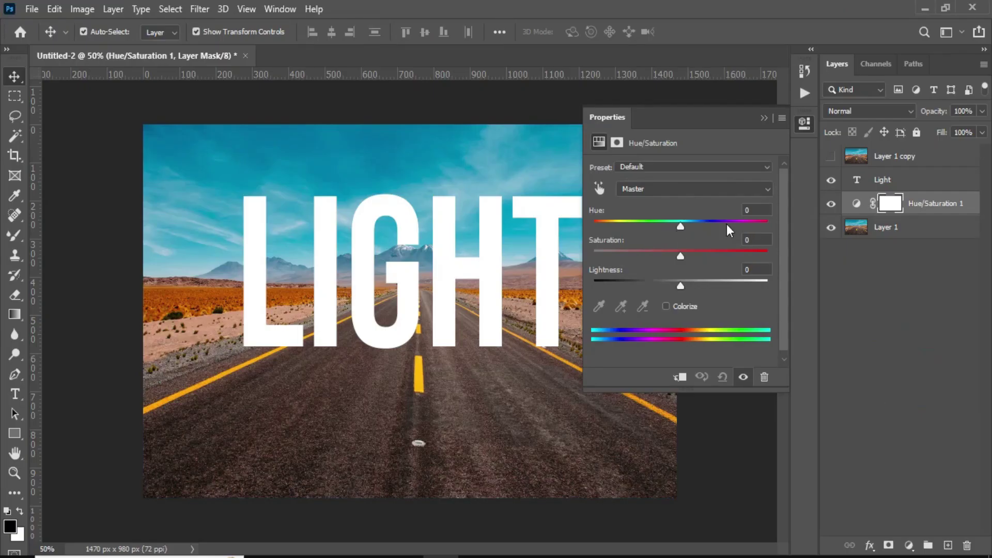
{"action": "left_click_drag", "start_coordinate": [679, 256], "coordinate": [638, 255]}
{"action": "left_click_drag", "start_coordinate": [680, 286], "coordinate": [652, 286]}
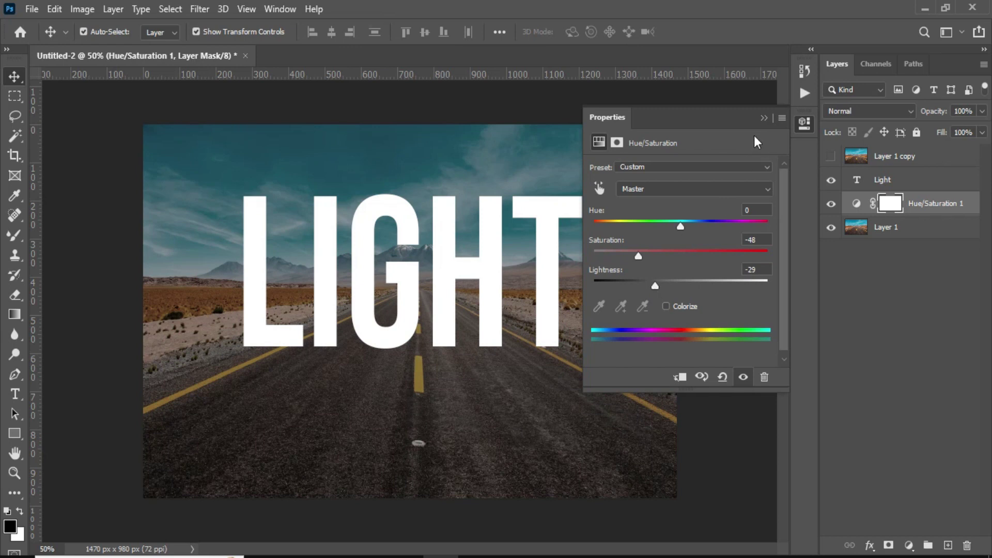
{"action": "left_click", "coordinate": [764, 119]}
Step: Rasterize the LIGHT text layer and duplicate it
{"action": "left_click", "coordinate": [520, 257]}
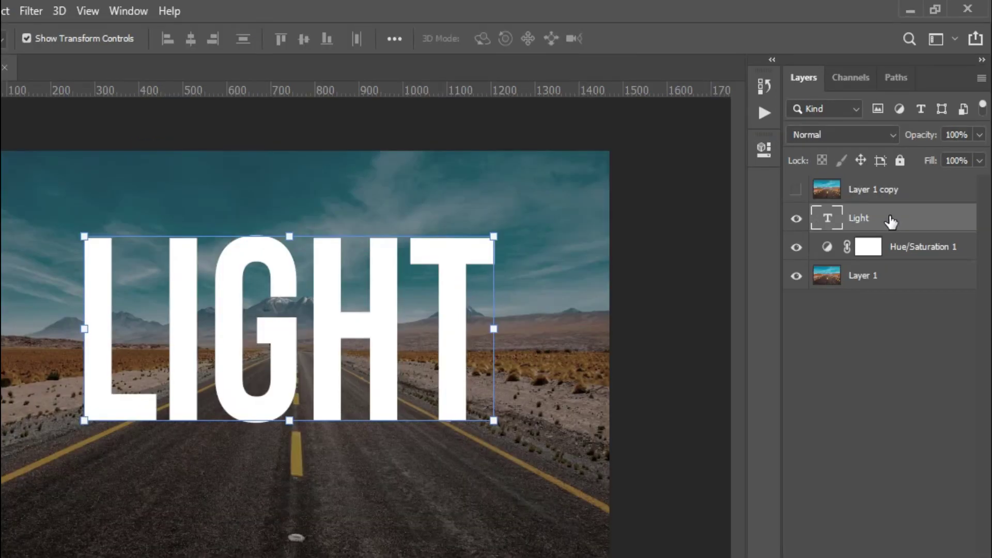
{"action": "right_click", "coordinate": [908, 184]}
{"action": "left_click", "coordinate": [749, 304]}
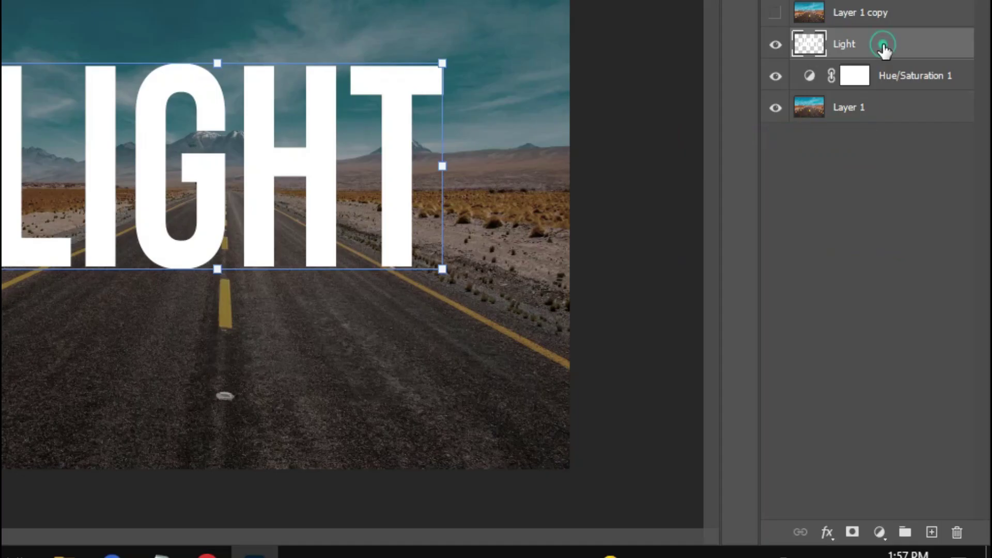
{"action": "left_click_drag", "start_coordinate": [910, 183], "coordinate": [932, 532]}
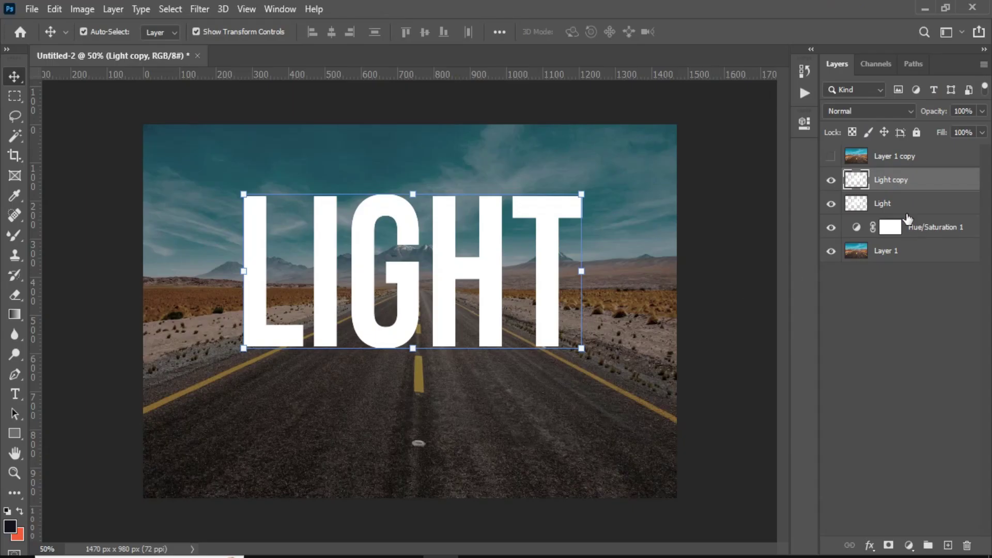
Step: Flip the lower Light layer vertically with Free Transform
{"action": "left_click", "coordinate": [841, 71]}
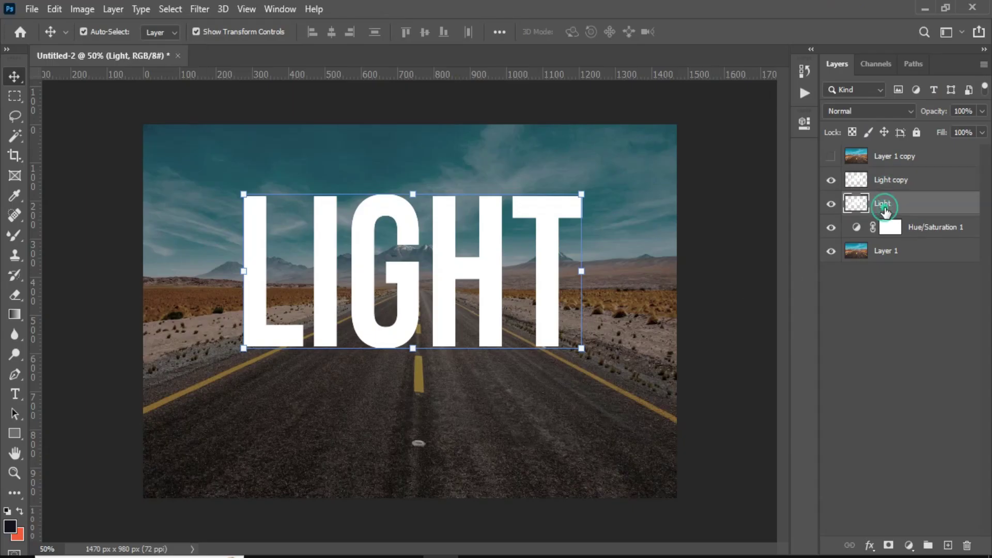
{"action": "left_click", "coordinate": [436, 285]}
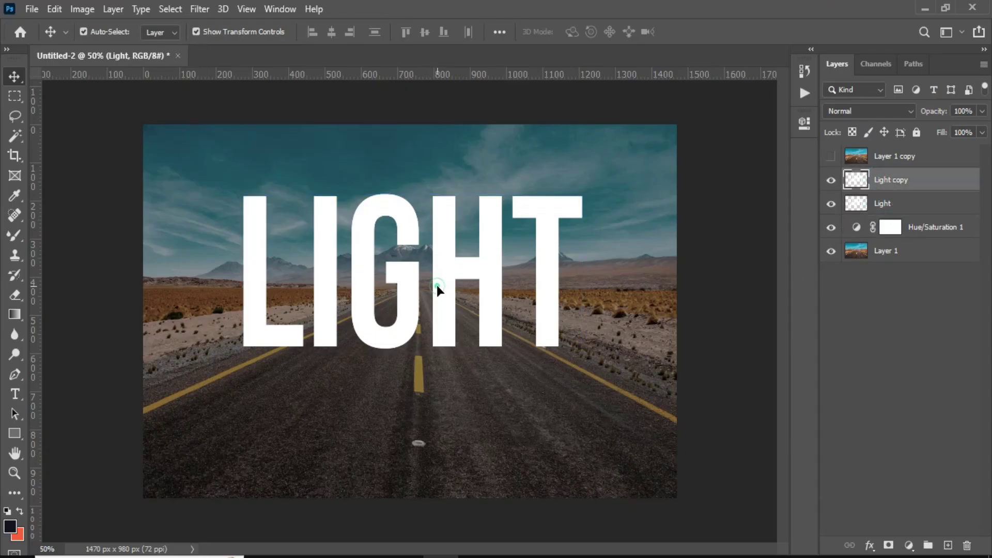
{"action": "left_click", "coordinate": [885, 203]}
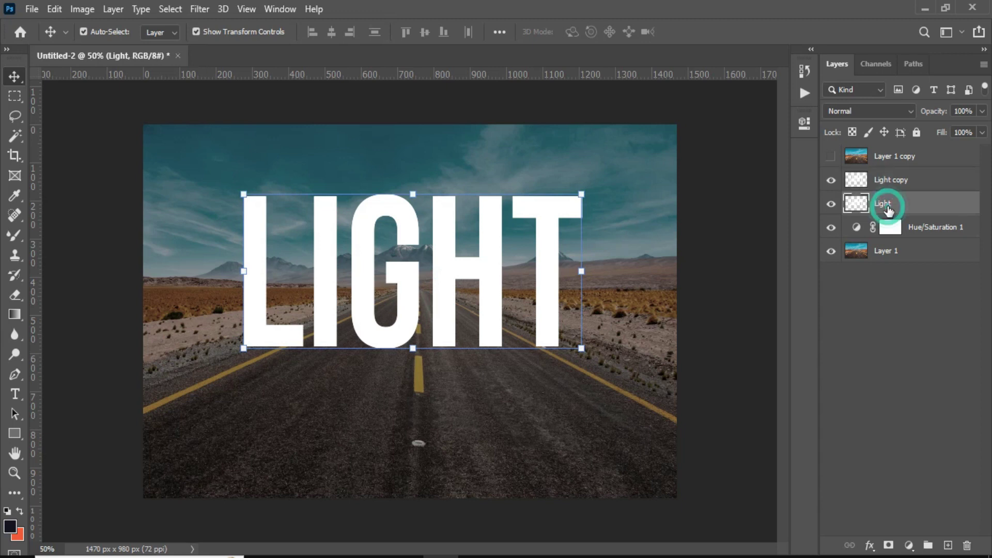
{"action": "right_click", "coordinate": [552, 266]}
{"action": "left_click", "coordinate": [582, 194]}
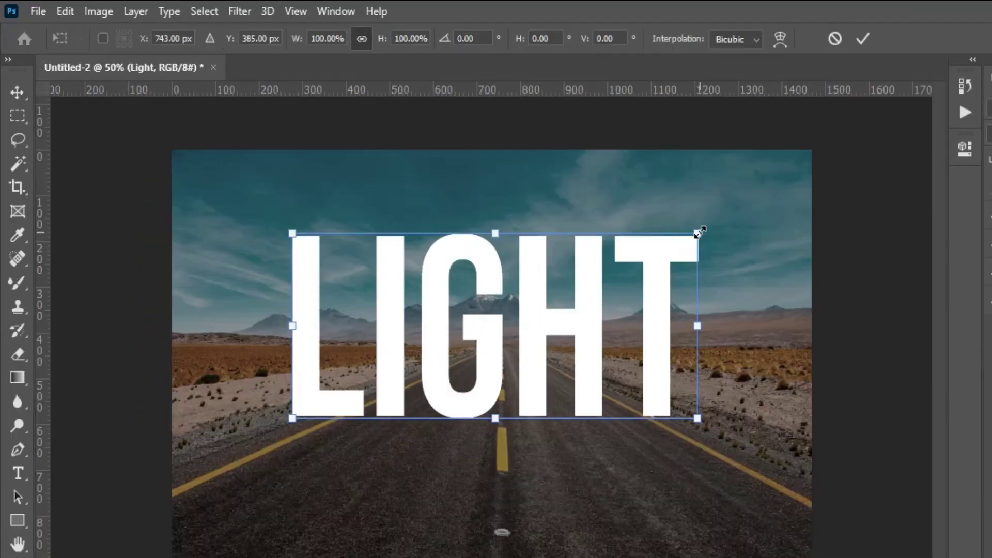
{"action": "right_click", "coordinate": [584, 195]}
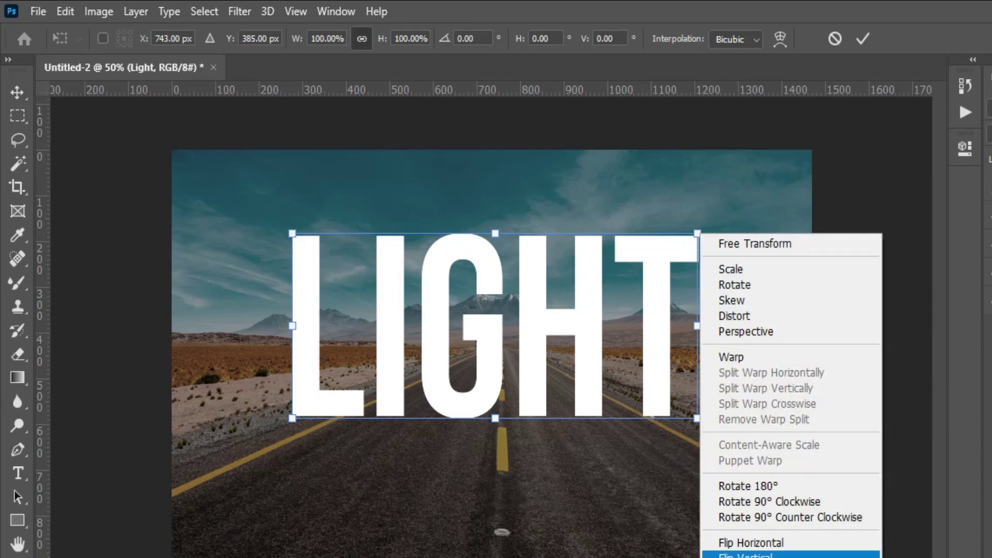
{"action": "left_click", "coordinate": [738, 556]}
Step: Place the flipped Light text directly beneath the upright word and scale it to about 92% so it fits the road
{"action": "left_click_drag", "start_coordinate": [546, 326], "coordinate": [541, 349]}
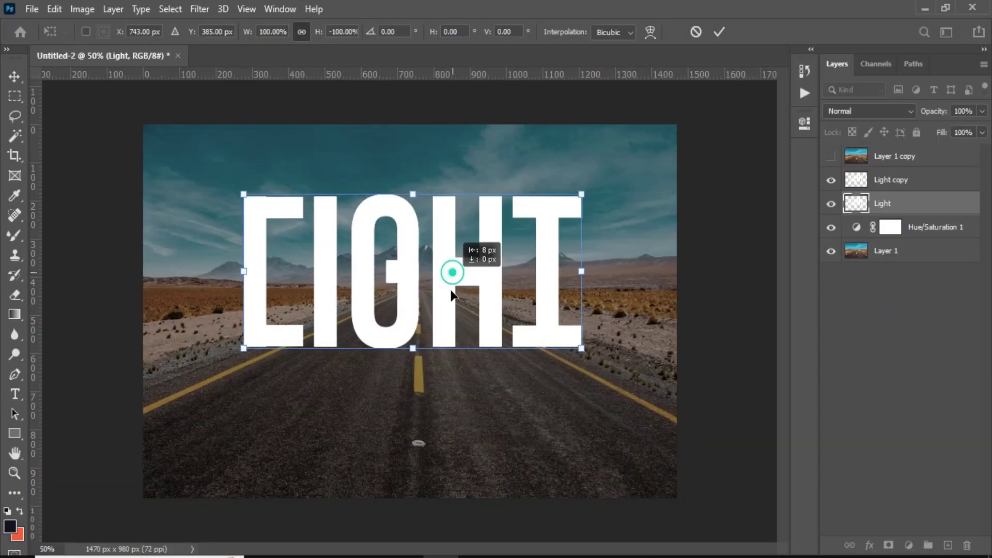
{"action": "left_click_drag", "start_coordinate": [451, 295], "coordinate": [449, 435]}
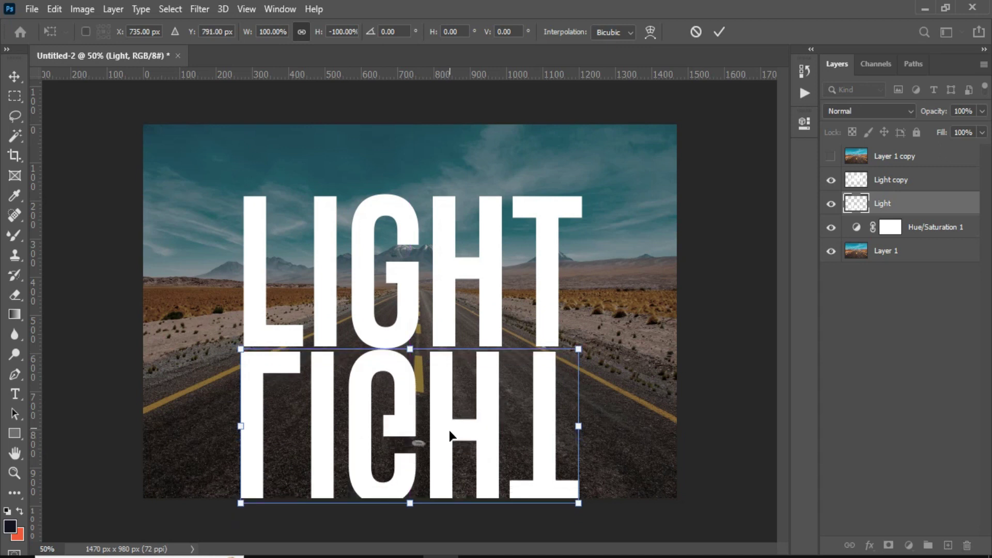
{"action": "left_click_drag", "start_coordinate": [413, 505], "coordinate": [416, 490]}
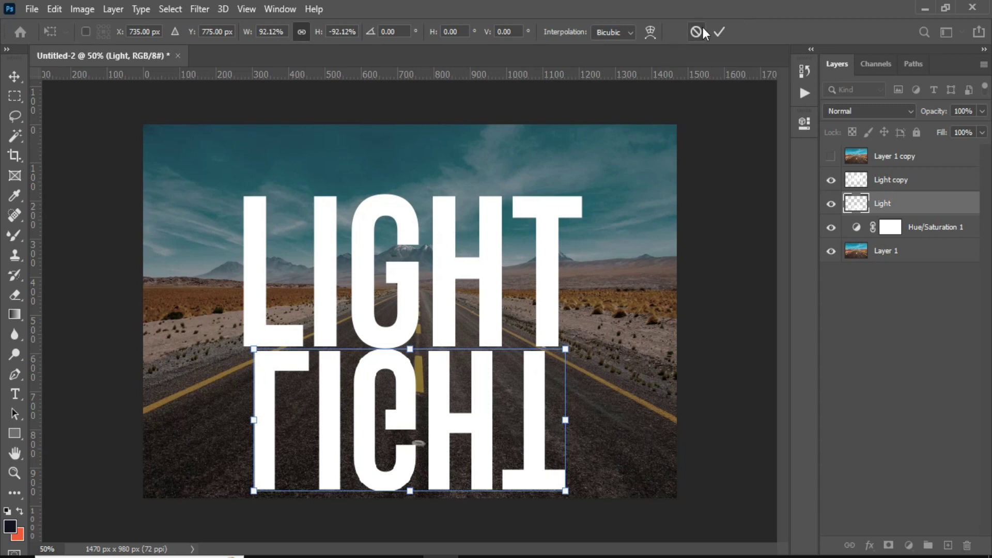
{"action": "left_click", "coordinate": [718, 32]}
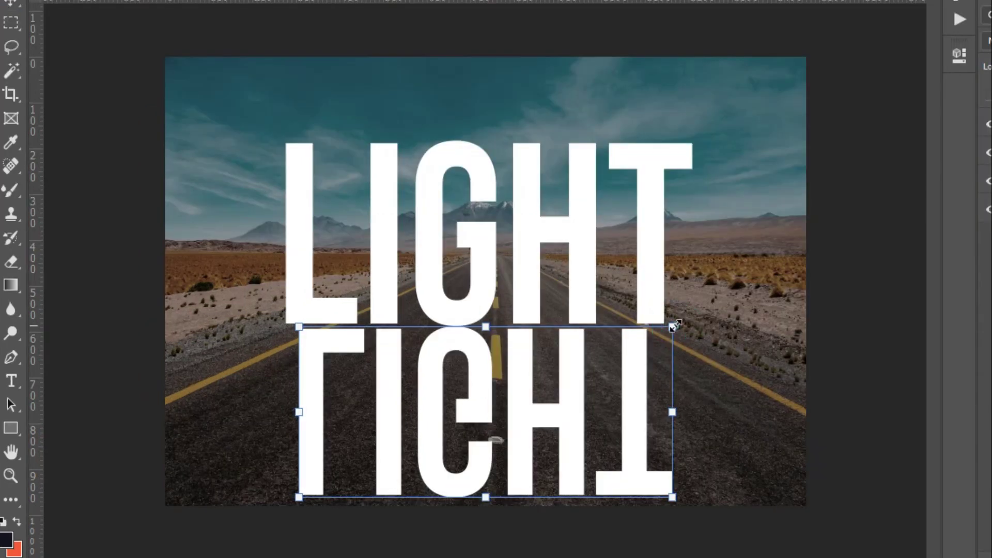
Step: Apply a Perspective transform to the flipped Light text, spreading its lower edge past both sides of the photo, about 188% width
{"action": "right_click", "coordinate": [567, 348]}
{"action": "left_click", "coordinate": [717, 88]}
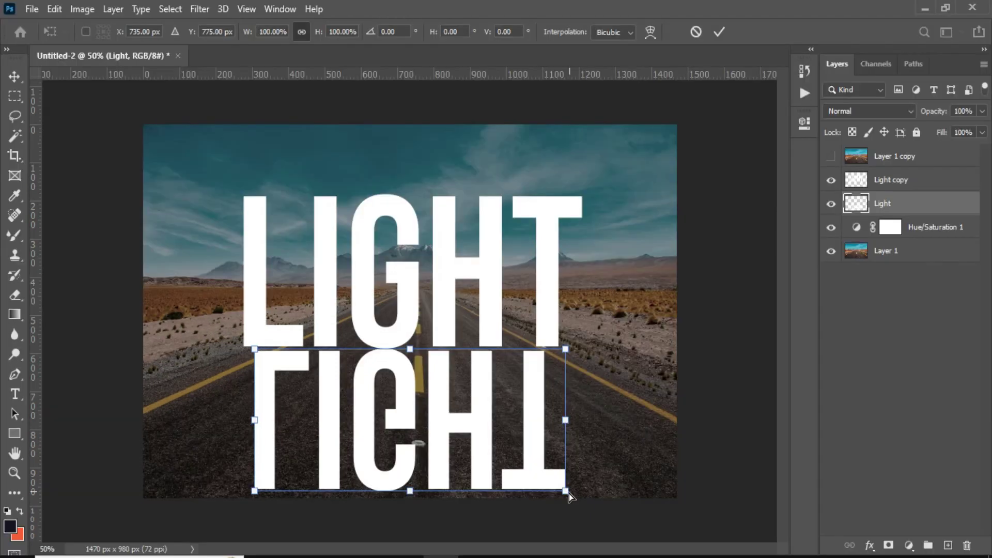
{"action": "left_click_drag", "start_coordinate": [672, 496], "coordinate": [675, 511]}
{"action": "left_click_drag", "start_coordinate": [567, 504], "coordinate": [701, 422]}
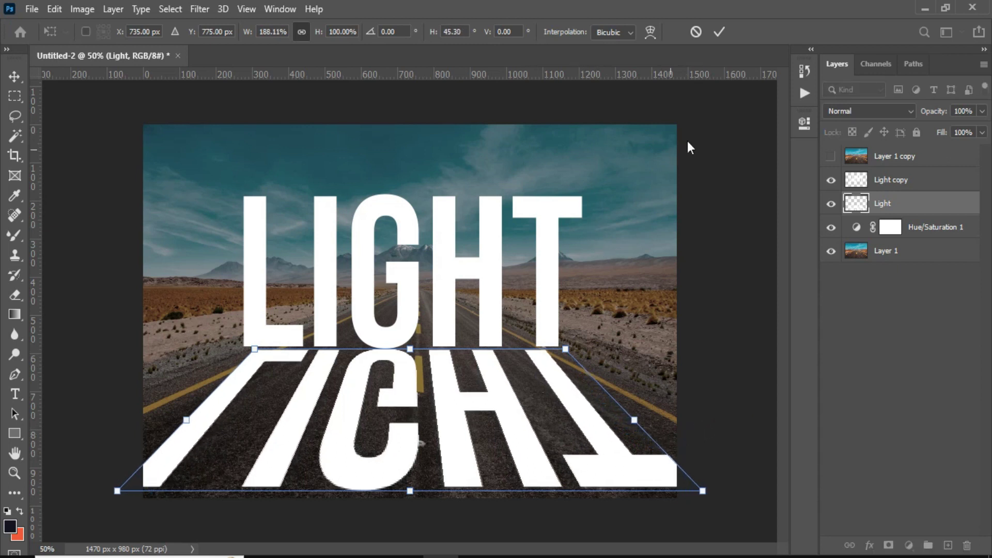
{"action": "left_click", "coordinate": [722, 33]}
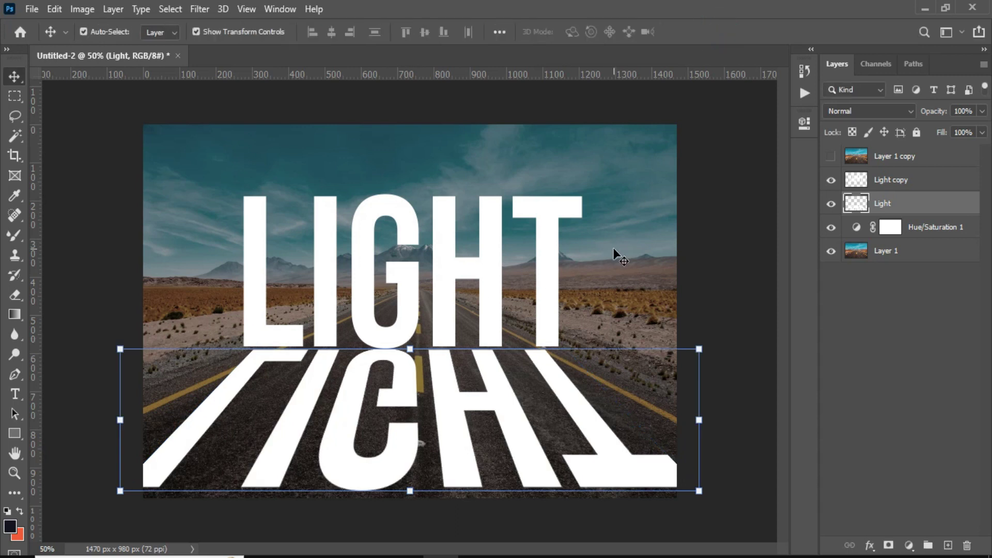
Step: Show Layer 1 copy, hide the flipped Light layer, and clip Layer 1 copy to the Light copy layer
{"action": "left_click", "coordinate": [866, 156]}
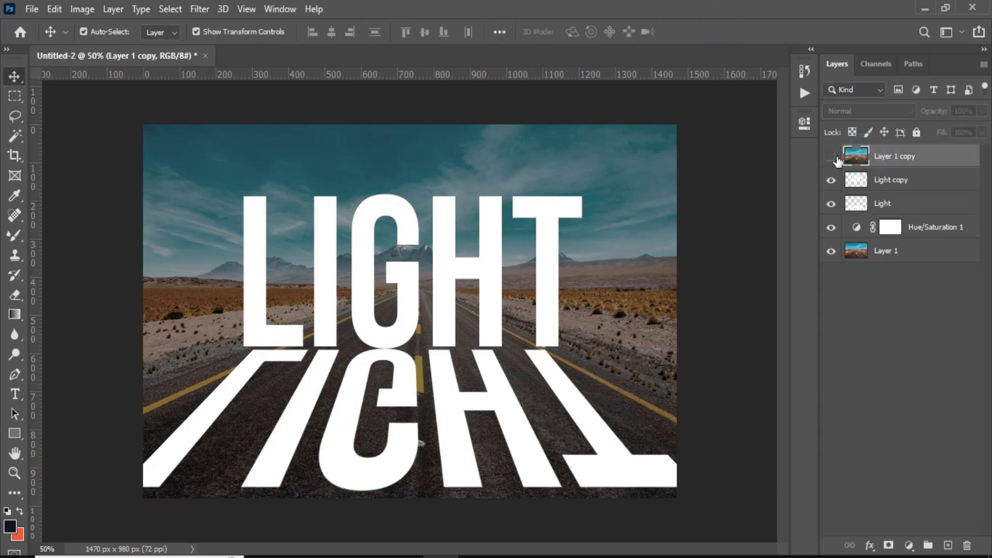
{"action": "left_click", "coordinate": [830, 156]}
{"action": "left_click", "coordinate": [831, 203]}
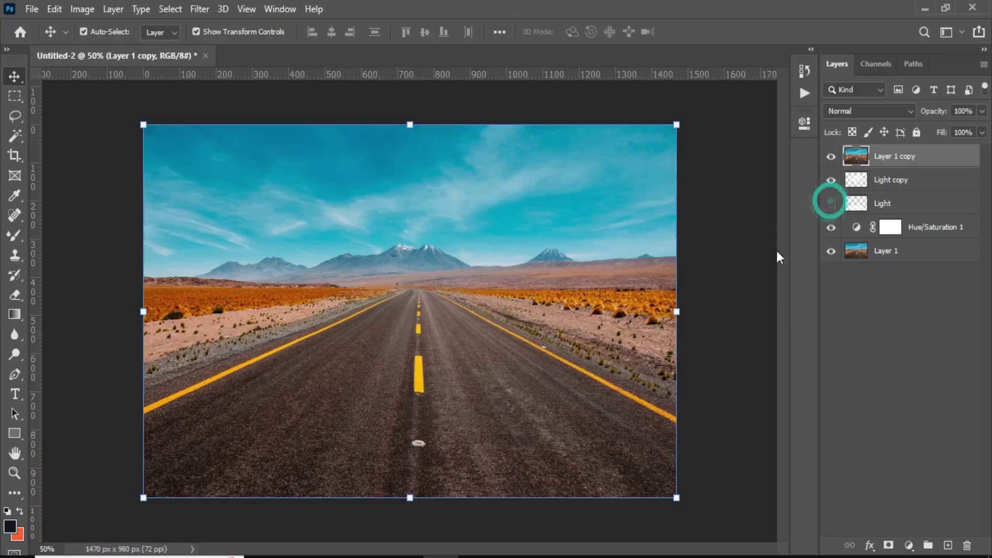
{"action": "right_click", "coordinate": [850, 205]}
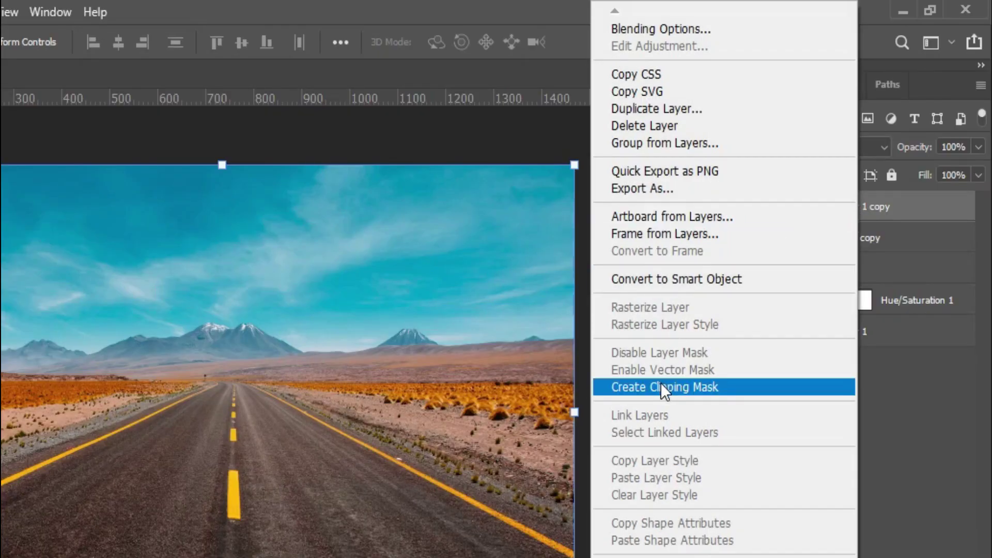
{"action": "left_click", "coordinate": [660, 384]}
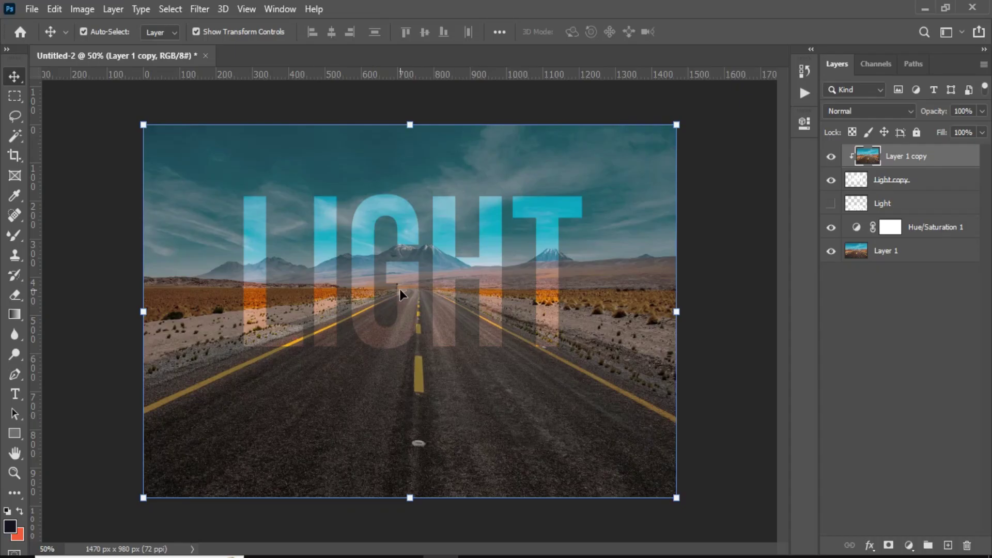
Step: Add a 4 px inside Stroke in white (#ffffff) to the Light copy layer
{"action": "left_click", "coordinate": [921, 181]}
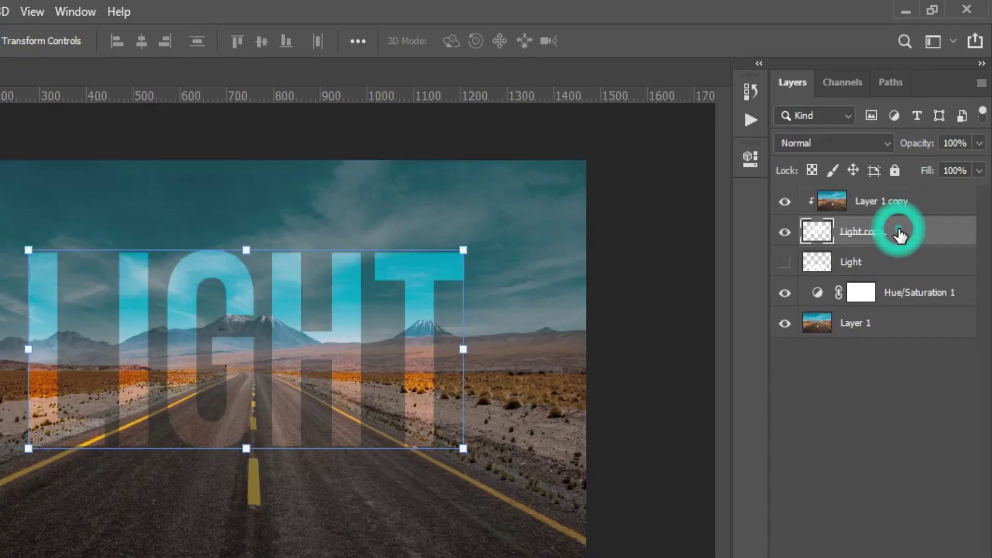
{"action": "right_click", "coordinate": [918, 179]}
{"action": "left_click", "coordinate": [765, 28]}
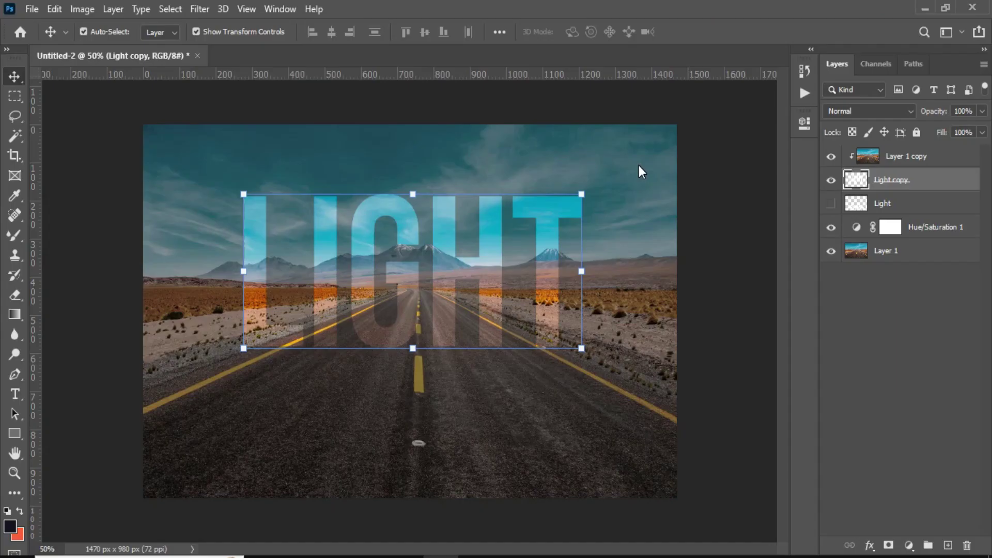
{"action": "left_click_drag", "start_coordinate": [491, 182], "coordinate": [696, 68]}
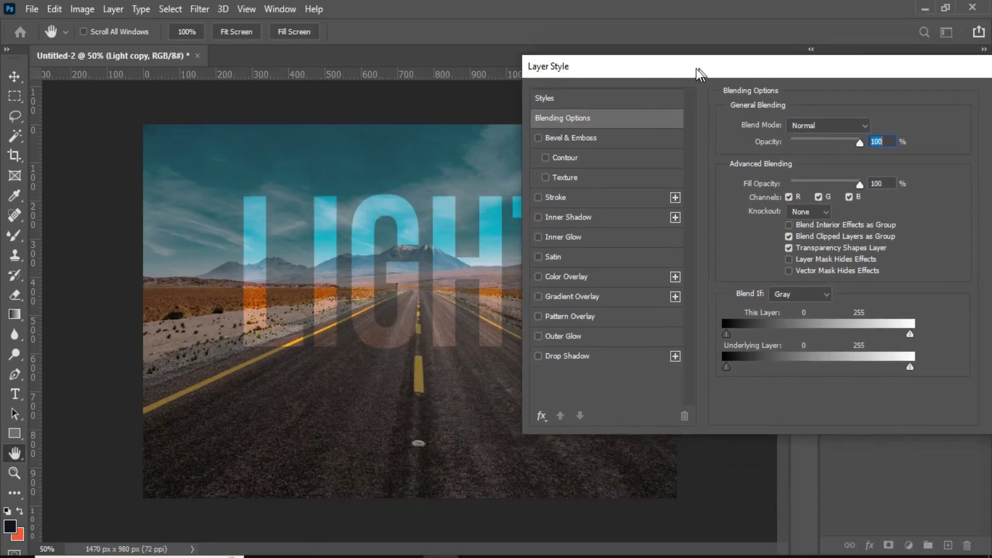
{"action": "left_click", "coordinate": [549, 200]}
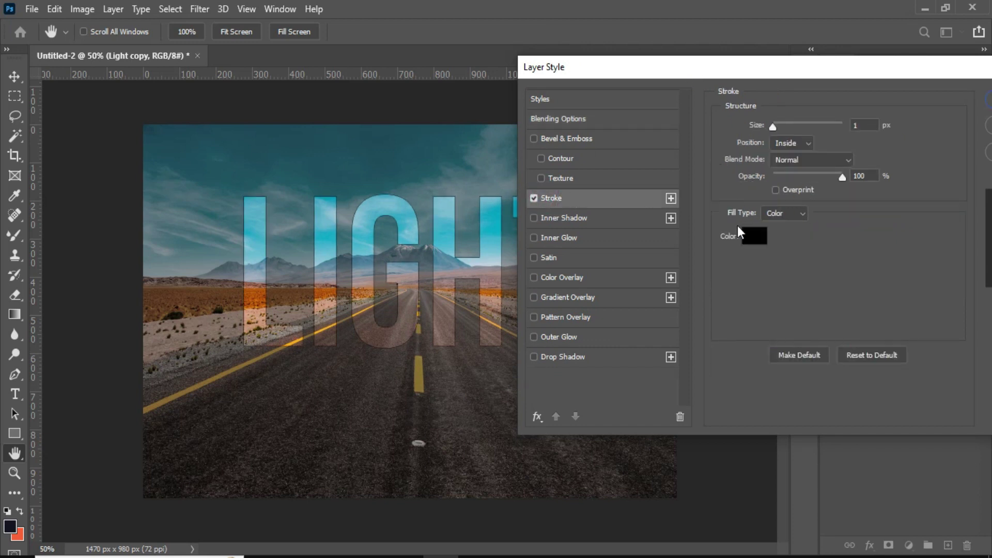
{"action": "left_click", "coordinate": [753, 236]}
{"action": "left_click", "coordinate": [610, 190]}
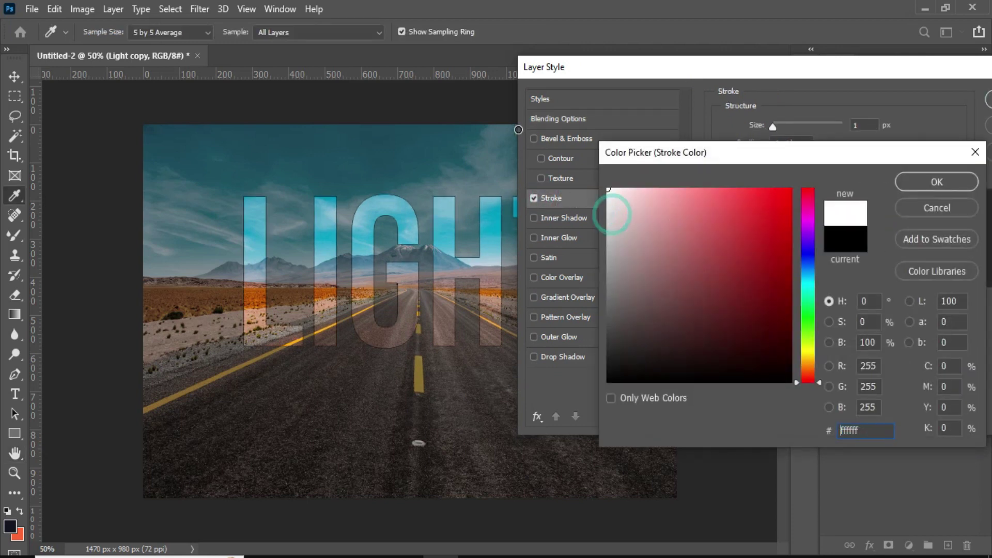
{"action": "left_click", "coordinate": [922, 183]}
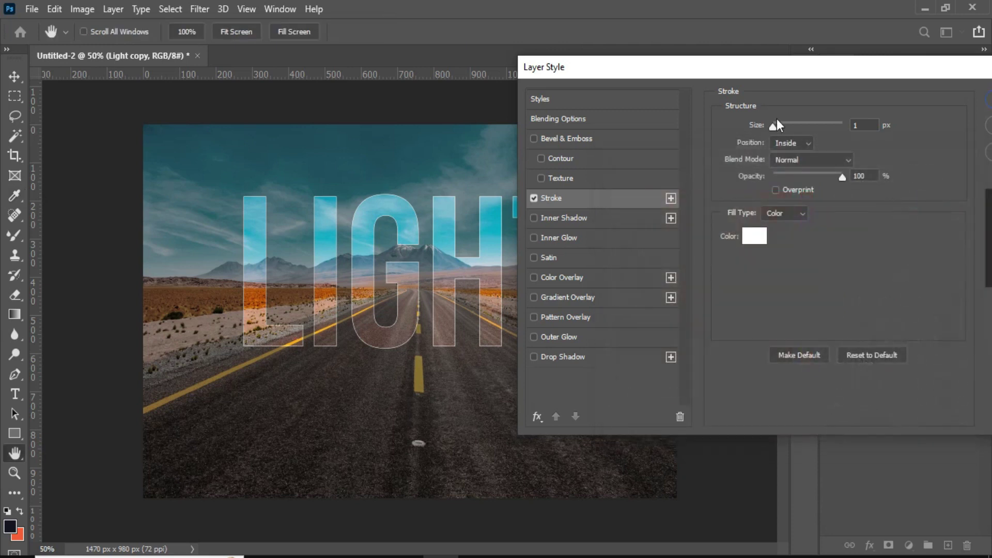
{"action": "left_click_drag", "start_coordinate": [772, 129], "coordinate": [776, 131]}
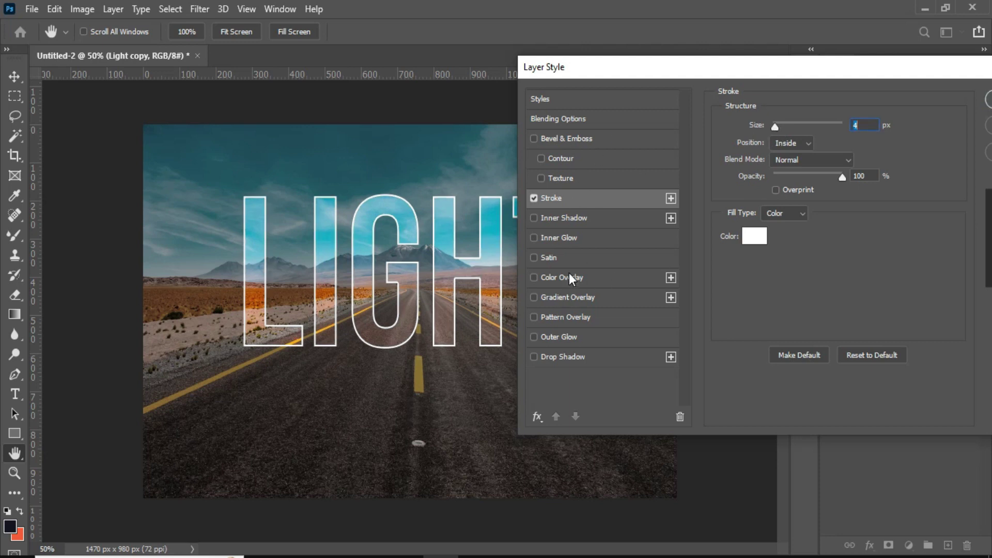
Step: Add a white Inner Glow to the Light copy layer with 40% opacity and a size of 51 px
{"action": "left_click", "coordinate": [551, 236]}
{"action": "left_click", "coordinate": [752, 181]}
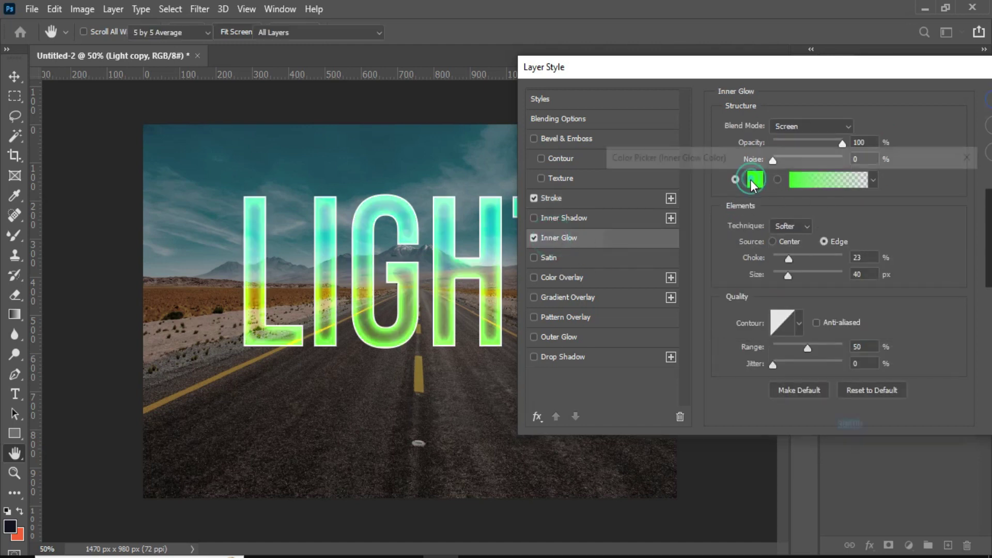
{"action": "left_click_drag", "start_coordinate": [622, 204], "coordinate": [500, 158]}
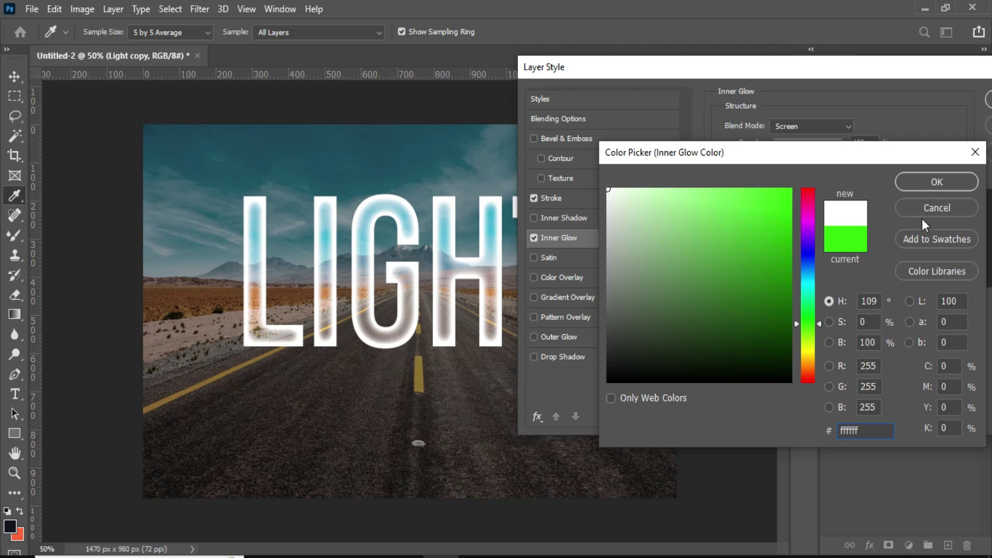
{"action": "left_click", "coordinate": [929, 186]}
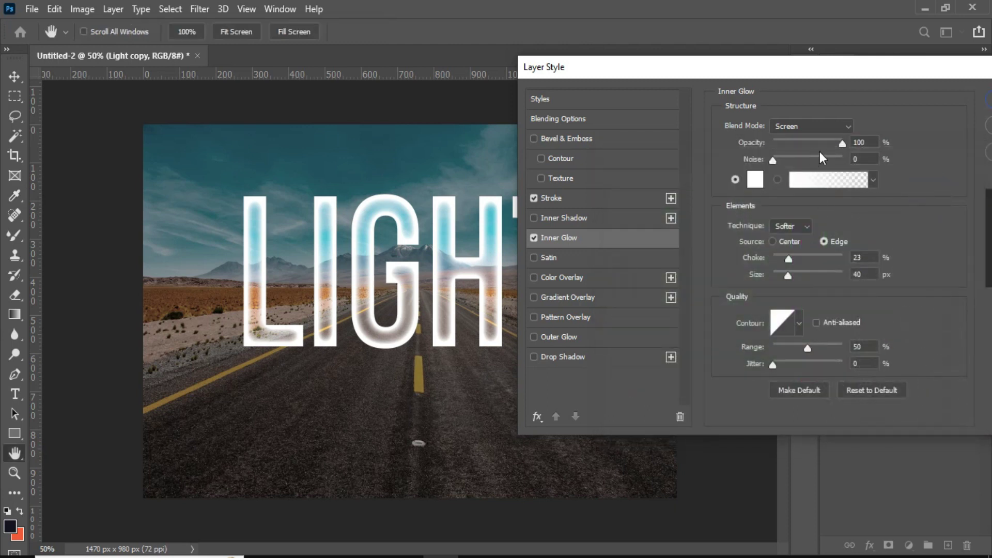
{"action": "left_click_drag", "start_coordinate": [841, 143], "coordinate": [800, 146]}
{"action": "left_click_drag", "start_coordinate": [785, 277], "coordinate": [792, 277]}
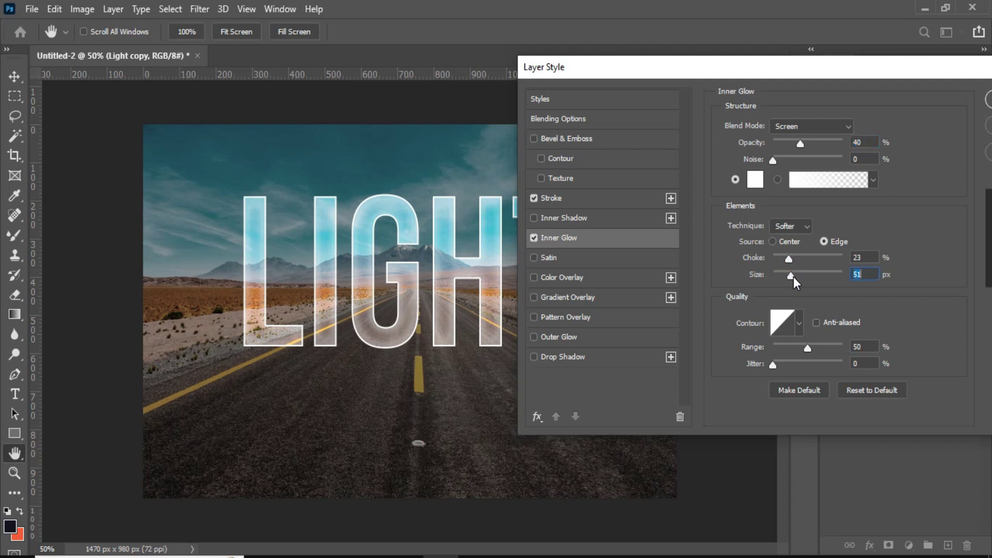
Step: Add a white Outer Glow at 19% opacity to the Light copy layer and apply the layer style
{"action": "left_click", "coordinate": [560, 337]}
{"action": "left_click", "coordinate": [752, 185]}
{"action": "left_click", "coordinate": [611, 191]}
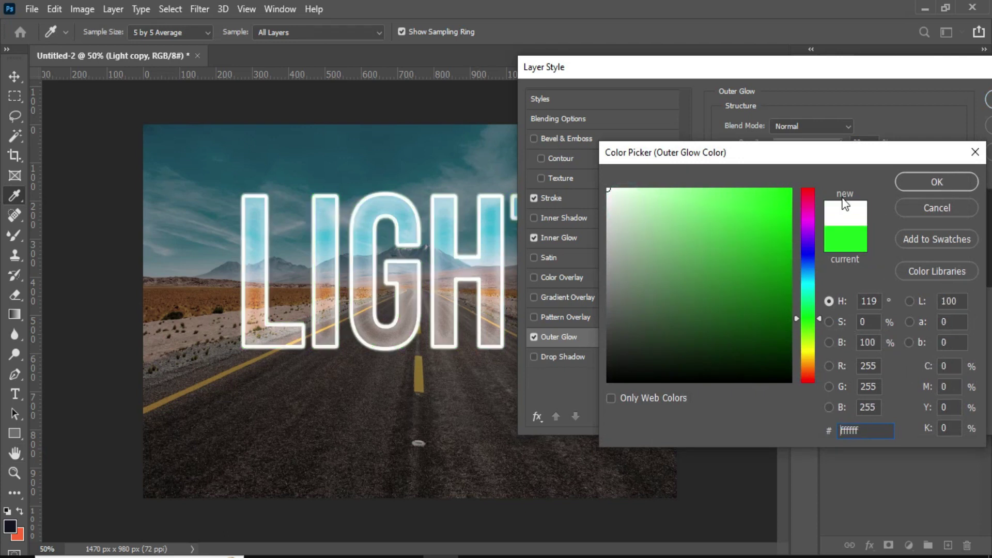
{"action": "left_click", "coordinate": [915, 182]}
{"action": "left_click_drag", "start_coordinate": [839, 145], "coordinate": [786, 148]}
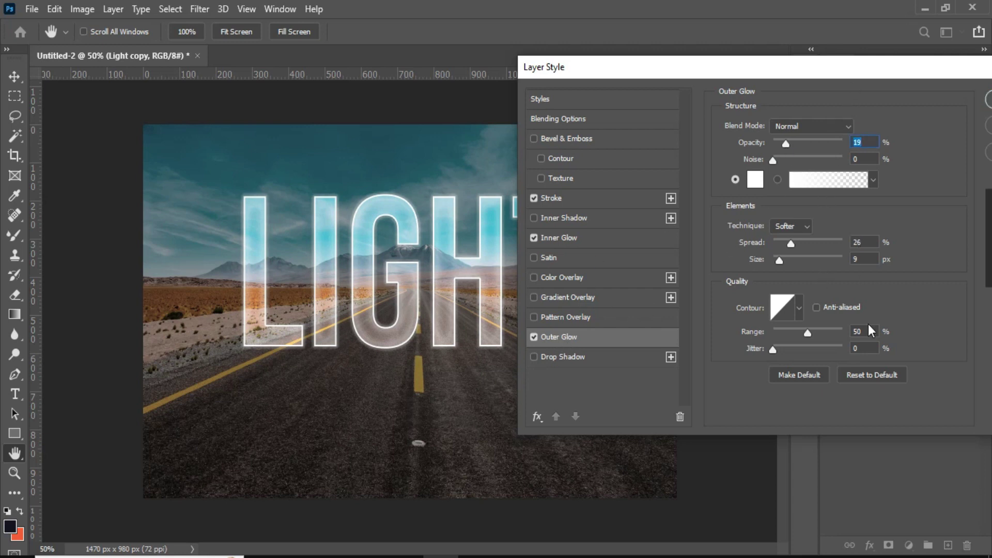
{"action": "left_click_drag", "start_coordinate": [889, 67], "coordinate": [731, 69]}
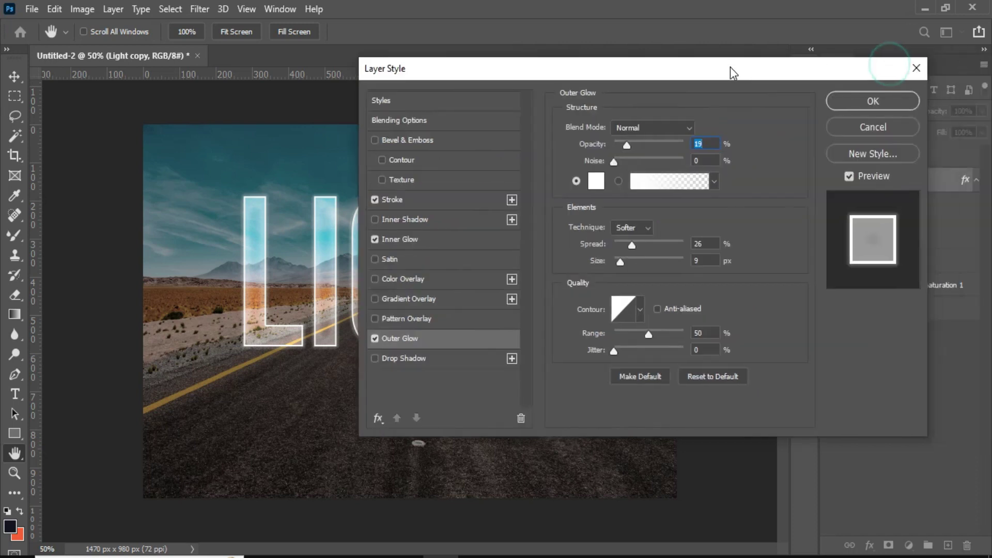
{"action": "left_click", "coordinate": [880, 104]}
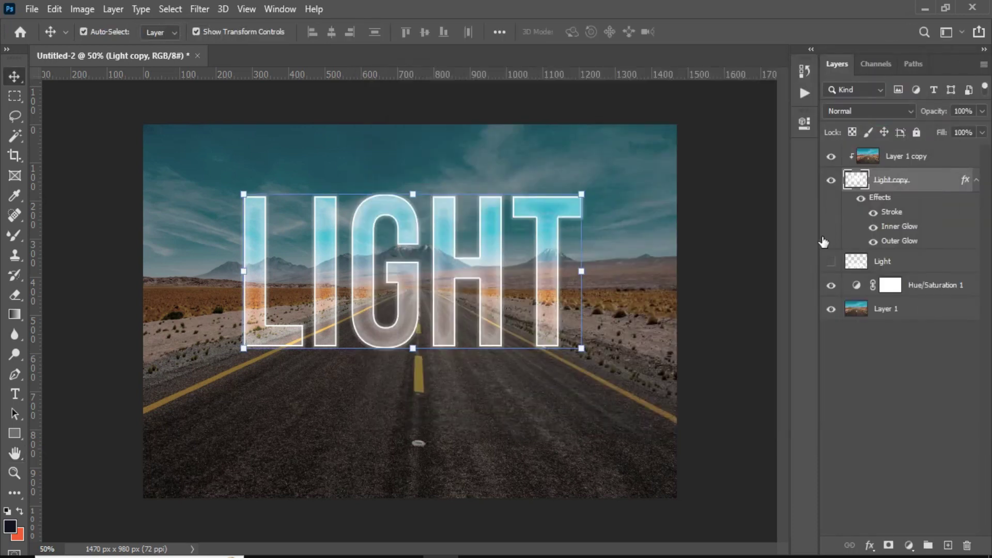
Step: Show the flipped Light layer and blend the road texture into it by raising the dark end of Blend If for the underlying layer
{"action": "left_click", "coordinate": [830, 261]}
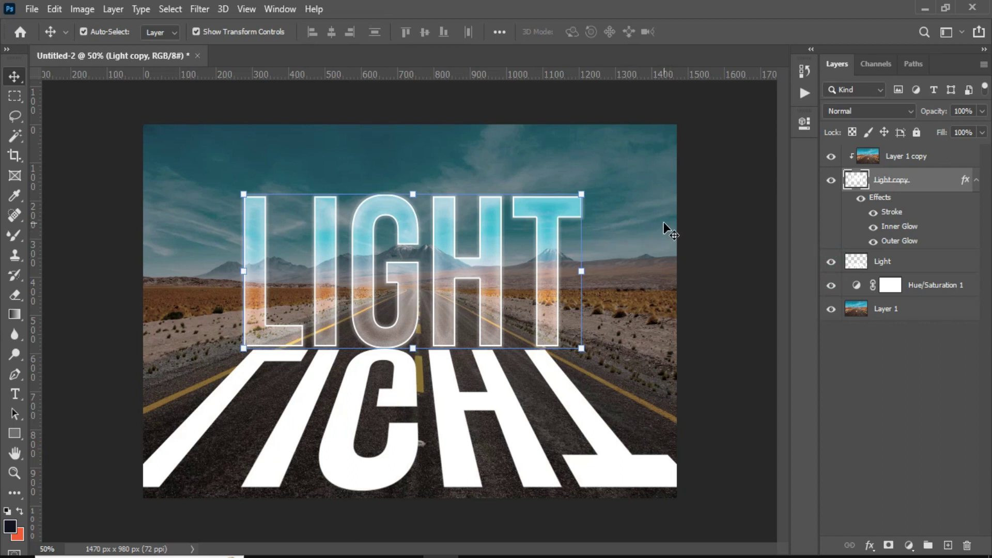
{"action": "key", "text": "alt+bracketleft"}
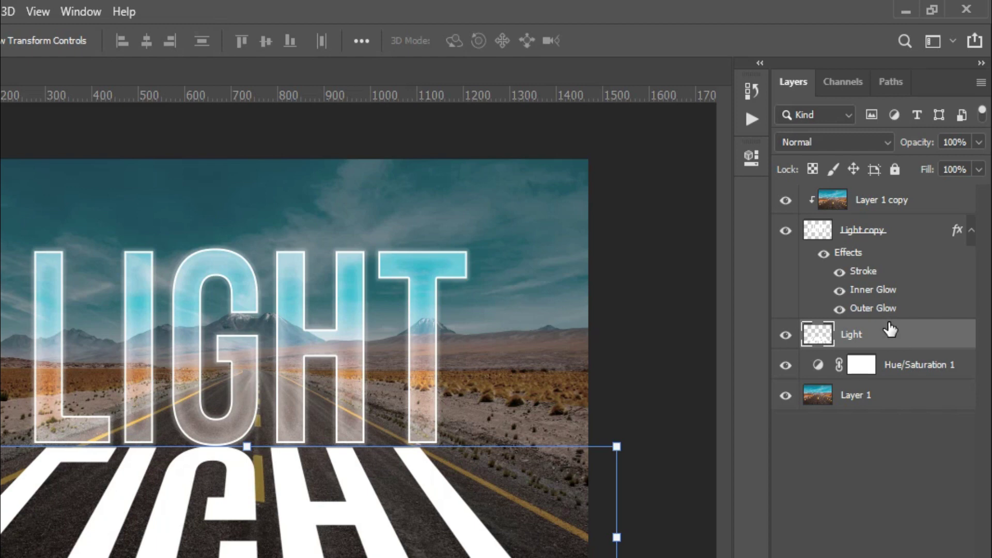
{"action": "right_click", "coordinate": [889, 329]}
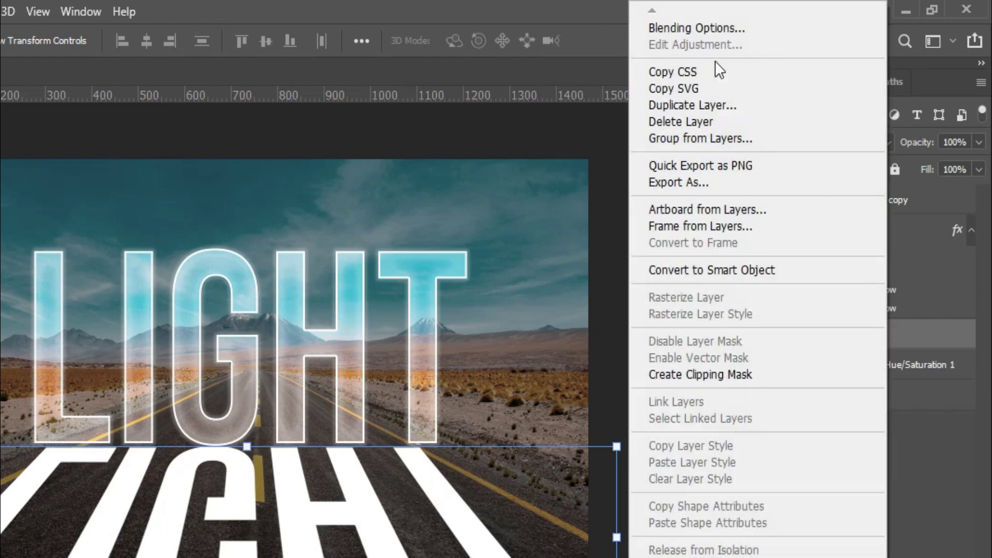
{"action": "left_click", "coordinate": [709, 31]}
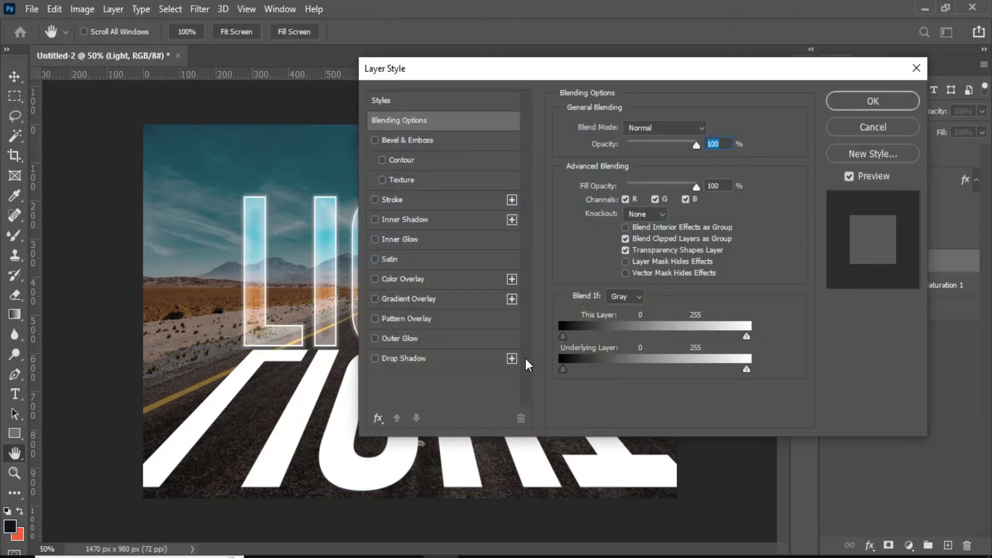
{"action": "left_click_drag", "start_coordinate": [557, 66], "coordinate": [665, 36]}
{"action": "left_click_drag", "start_coordinate": [674, 332], "coordinate": [734, 333]}
{"action": "left_click", "coordinate": [964, 64]}
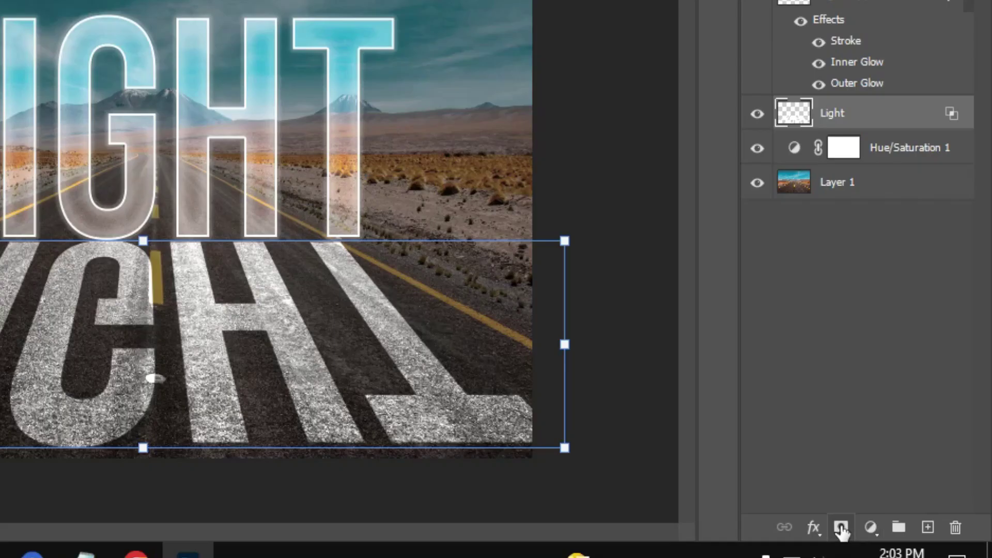
Step: Add a mask to the flipped Light layer and fade its lower part with a vertical black-to-white gradient from the photo's bottom edge upward
{"action": "left_click", "coordinate": [888, 545]}
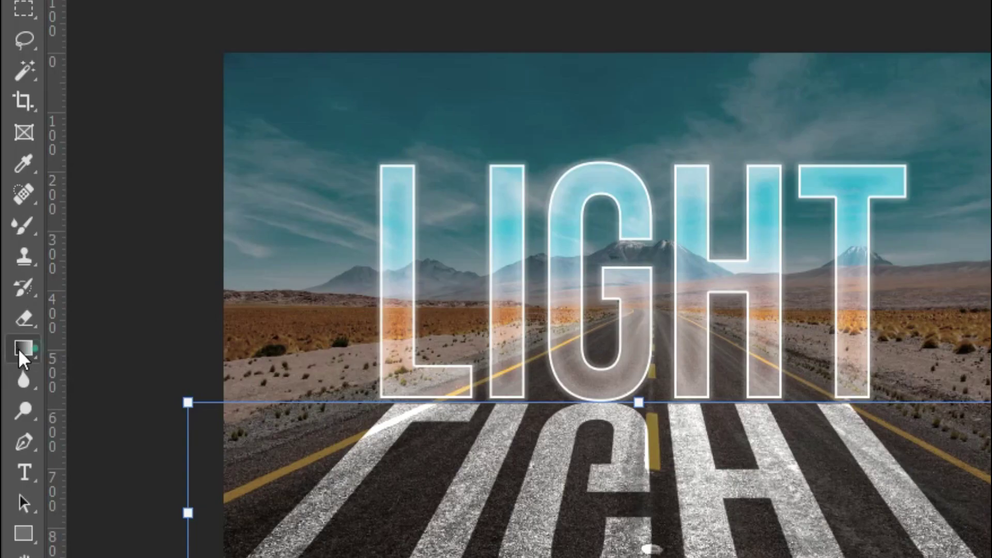
{"action": "left_click", "coordinate": [19, 349]}
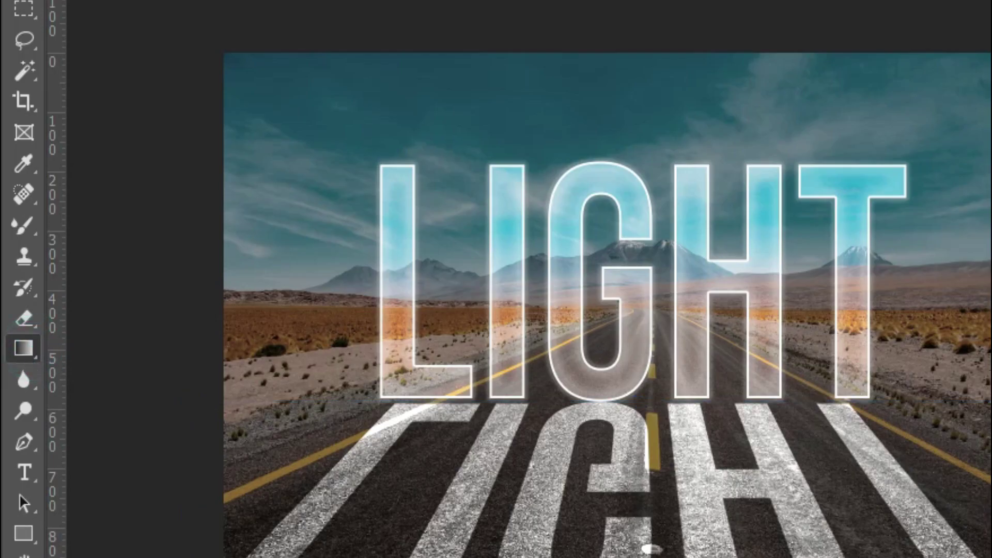
{"action": "left_click", "coordinate": [10, 526]}
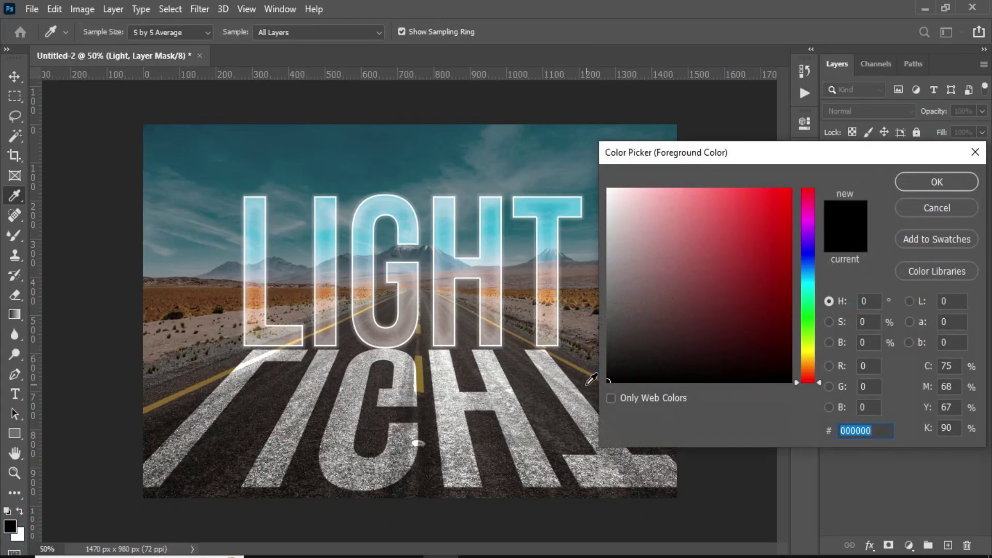
{"action": "left_click", "coordinate": [922, 184]}
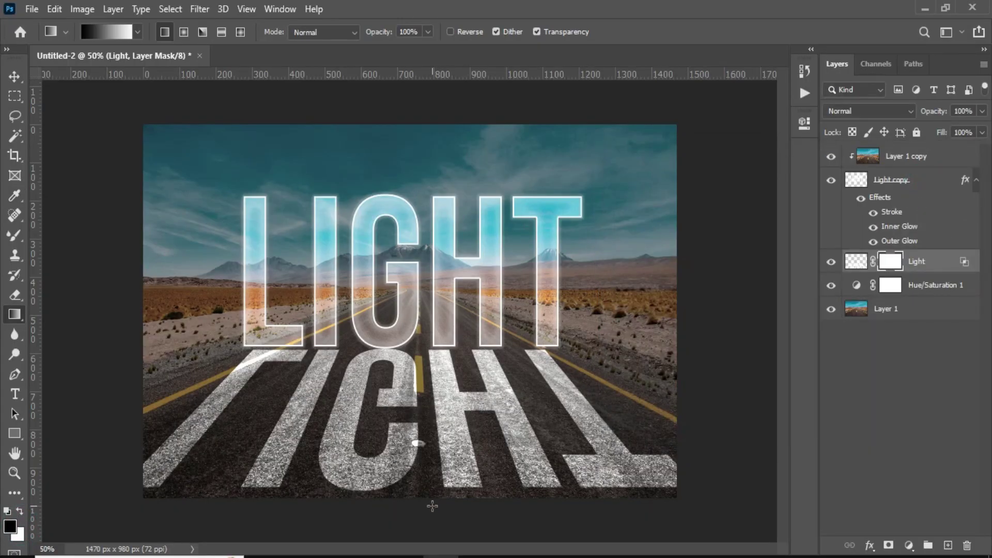
{"action": "left_click_drag", "start_coordinate": [427, 496], "coordinate": [428, 385]}
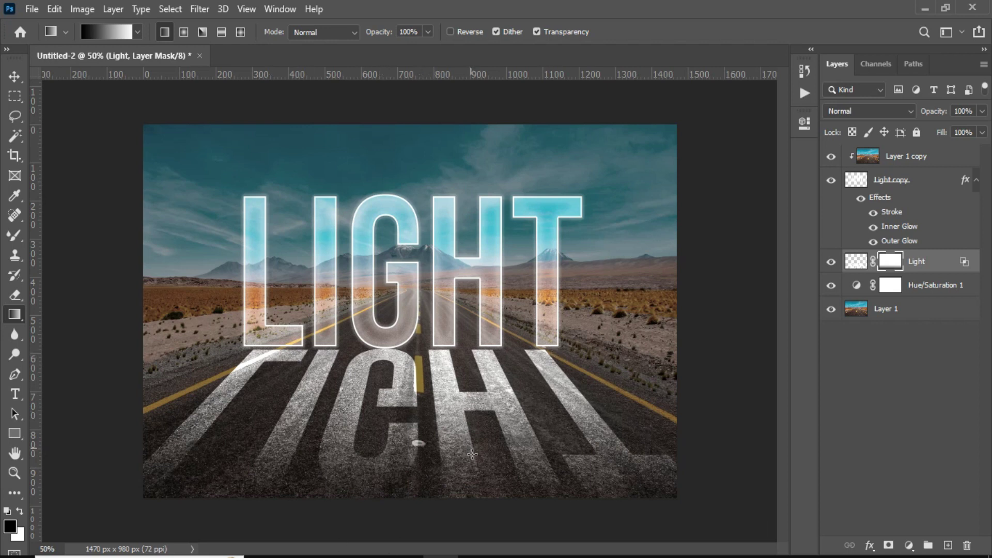
{"action": "left_click", "coordinate": [14, 77]}
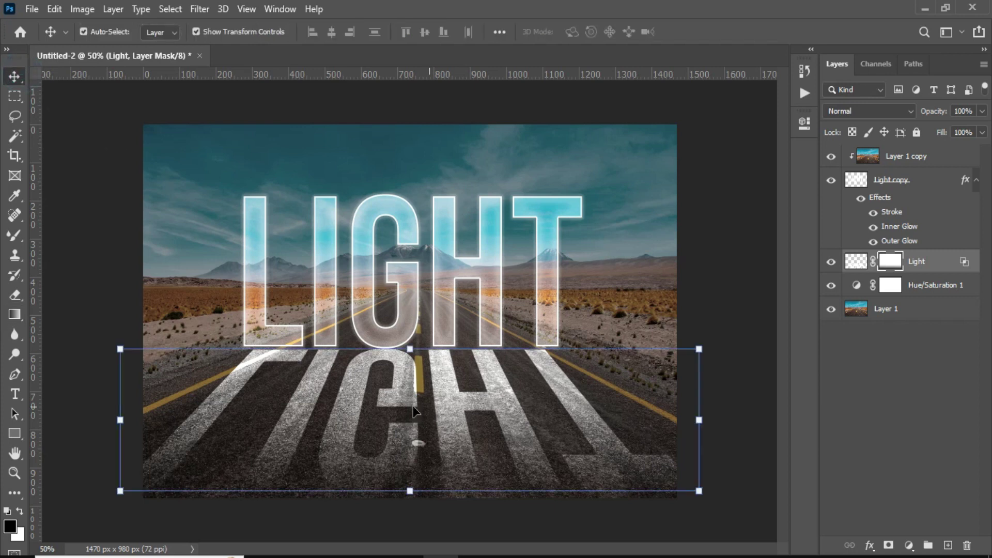
{"action": "left_click", "coordinate": [750, 248]}
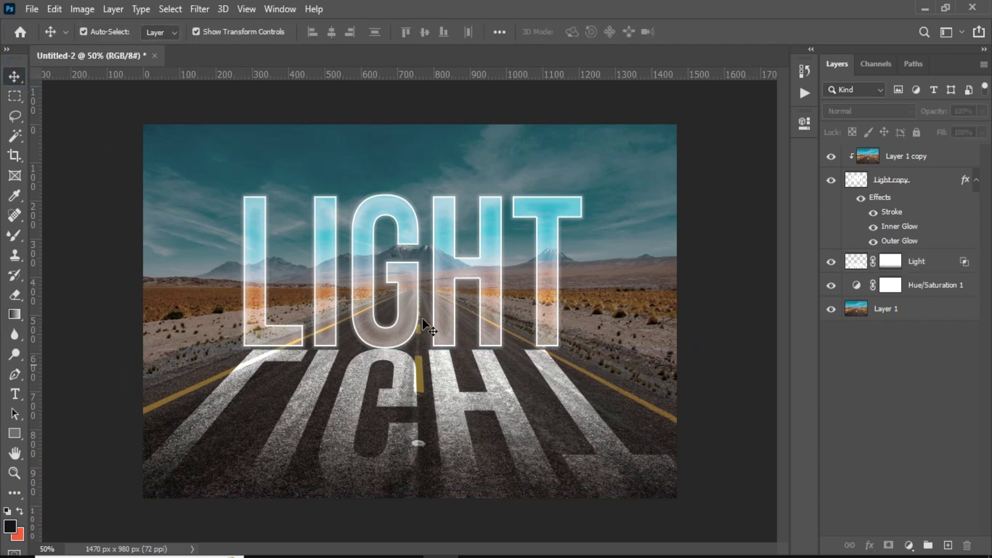
Step: Merge all layers from Layer 1 copy down to Layer 1 into one
{"action": "left_click", "coordinate": [917, 161]}
{"action": "left_click", "coordinate": [904, 310], "text": "shift"}
{"action": "right_click", "coordinate": [903, 312]}
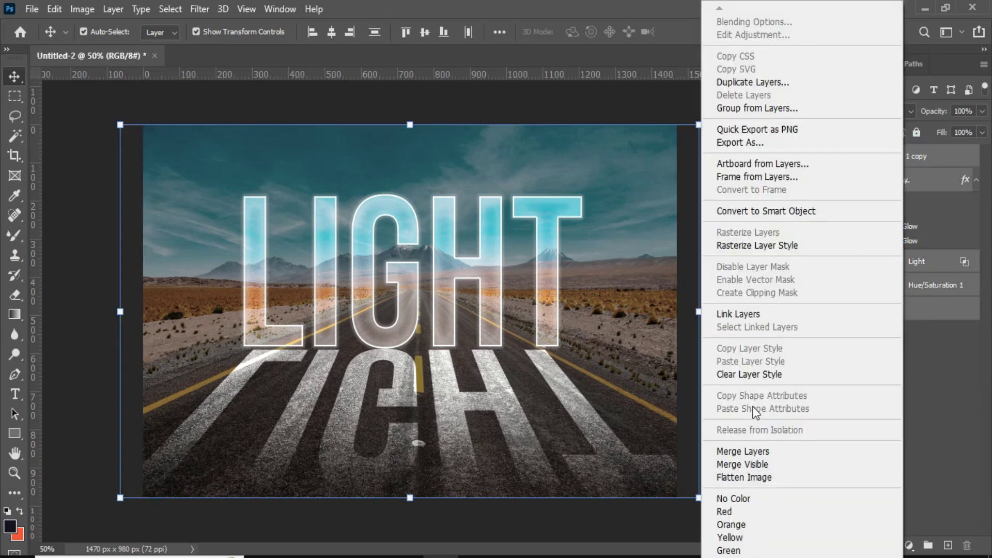
{"action": "left_click", "coordinate": [745, 448]}
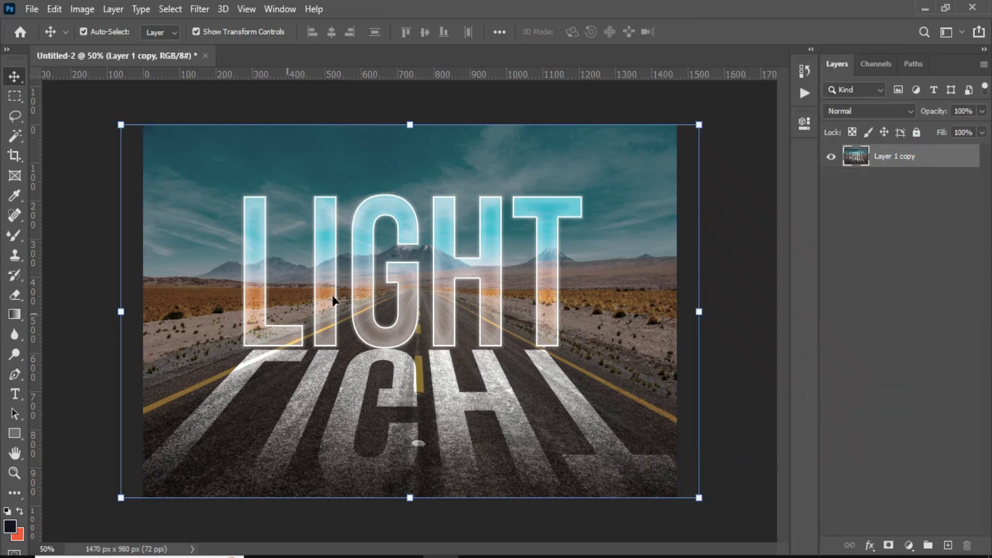